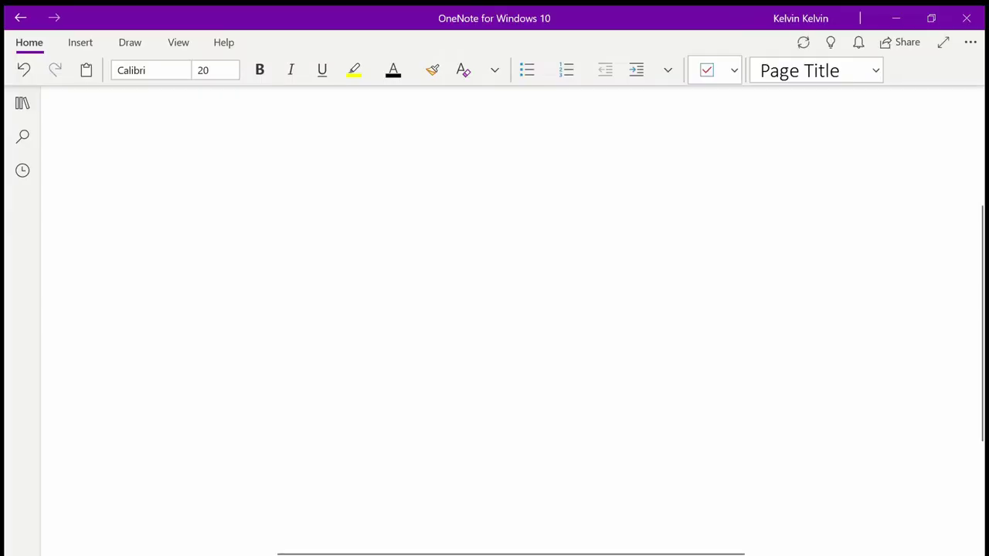
Type 'My Issues with OneNote' on the blank page and leave the note container.
click(328, 308)
text(My Issu)
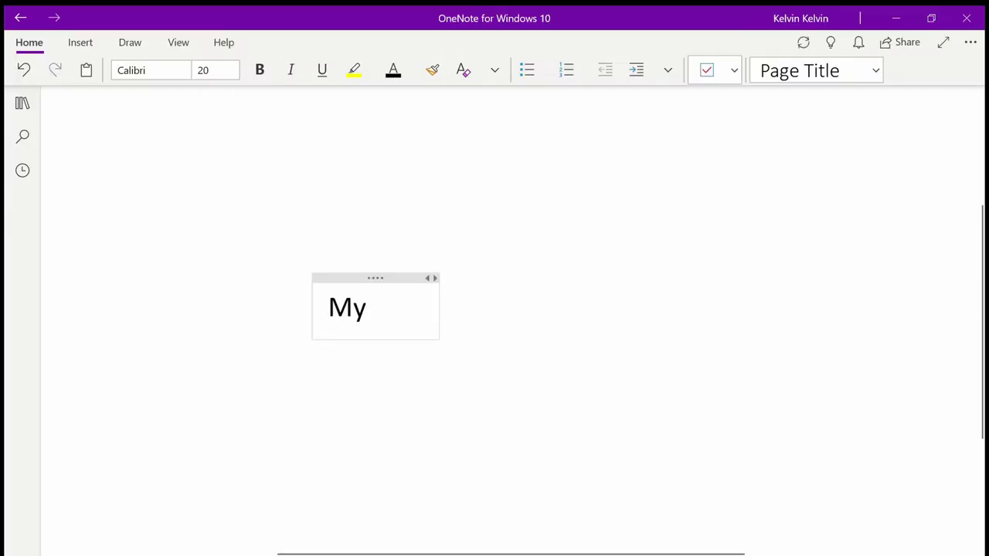
text(es with OneNote)
key(Escape)
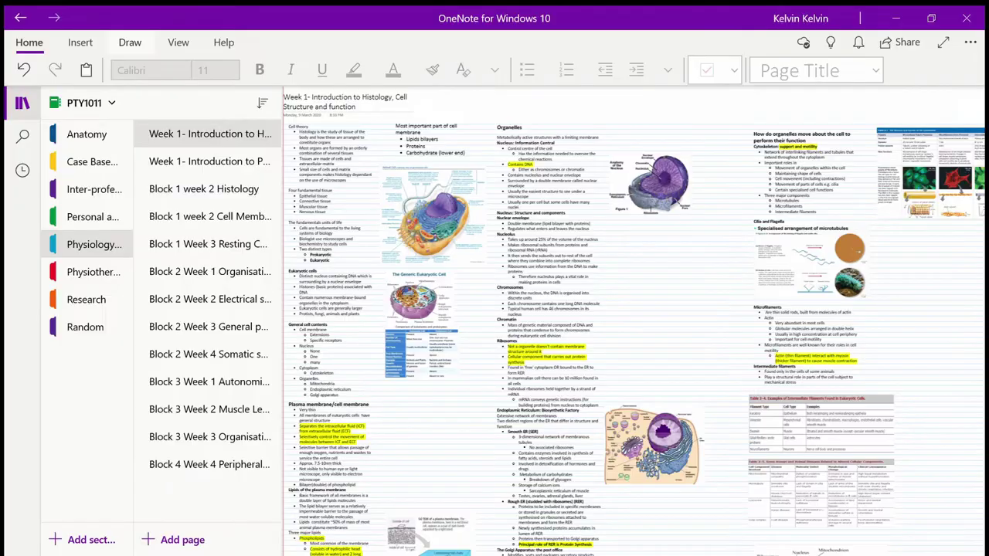
Scribble a red zigzag beside the cell diagram with the red pen.
click(130, 42)
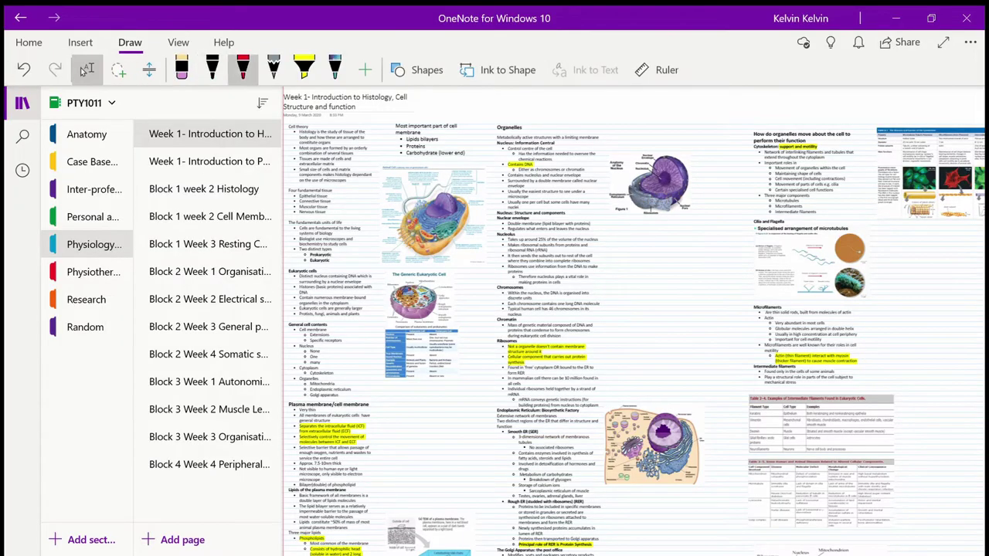
click(242, 69)
drag(635, 265, 692, 286)
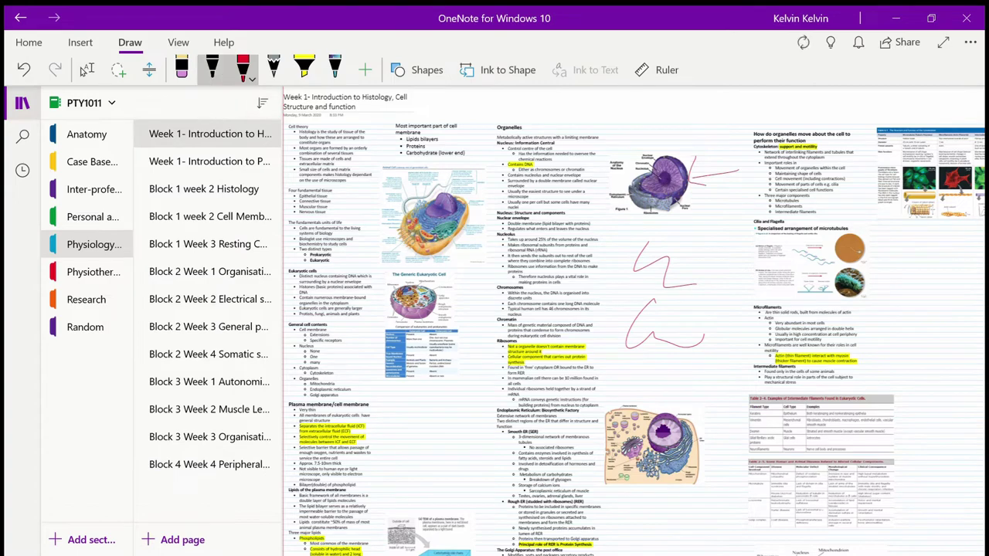
Erase the red scribbles, then zoom out and back in.
click(182, 70)
drag(665, 255, 665, 325)
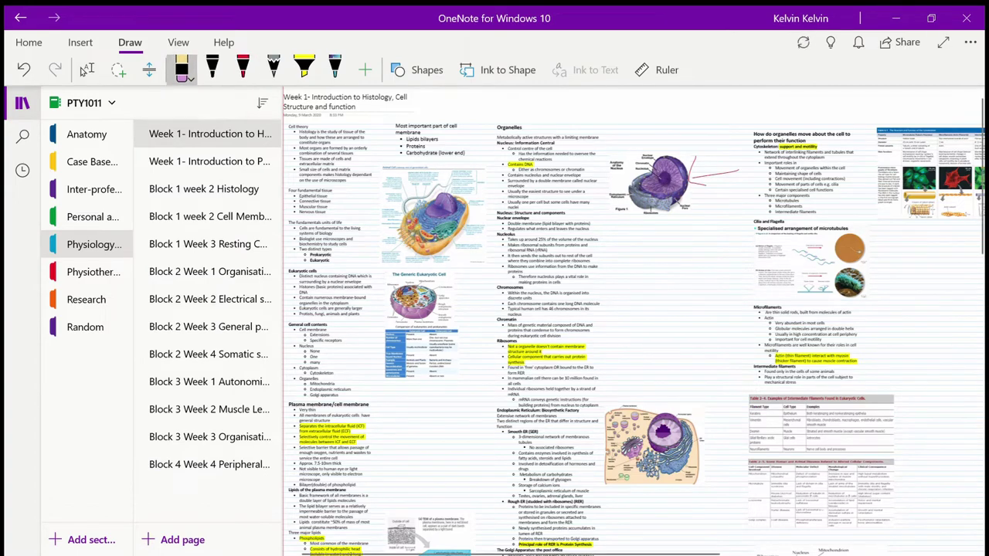
scroll(618, 309, down, 6)
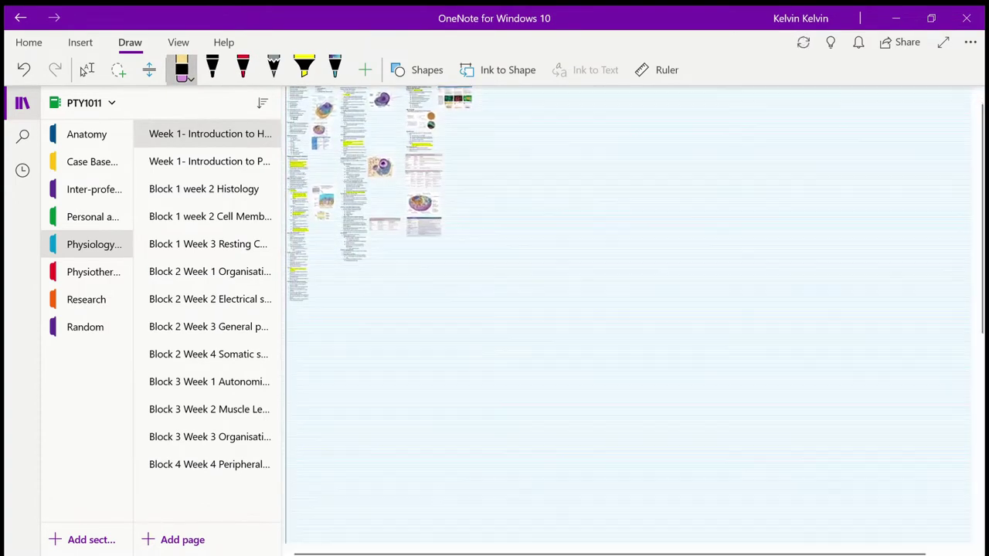
scroll(371, 193, up, 1)
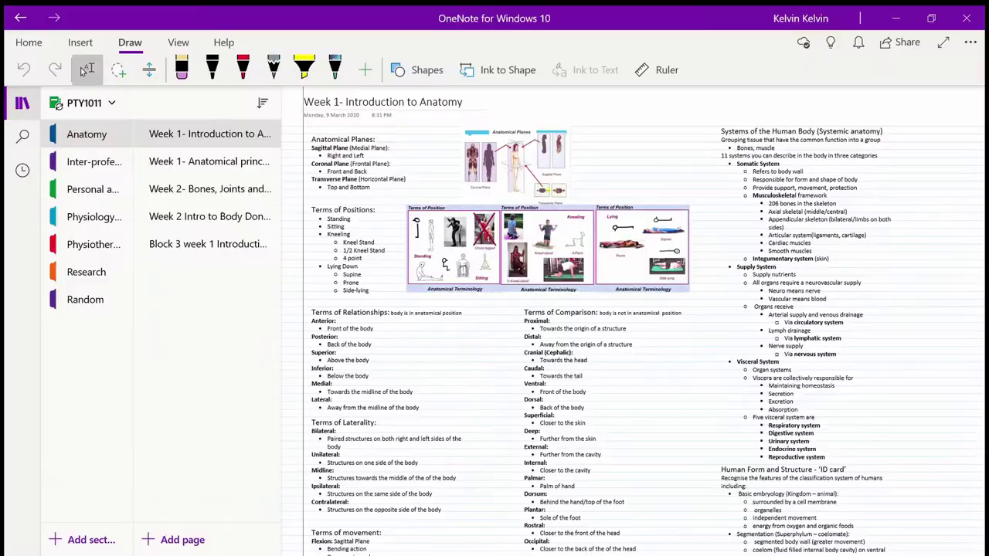
Step through the notebook's sections, returning to the physiotherapy section's first page.
key(ctrl+Tab)
key(ctrl+Tab)
key(ctrl+Tab)
key(ctrl+Tab)
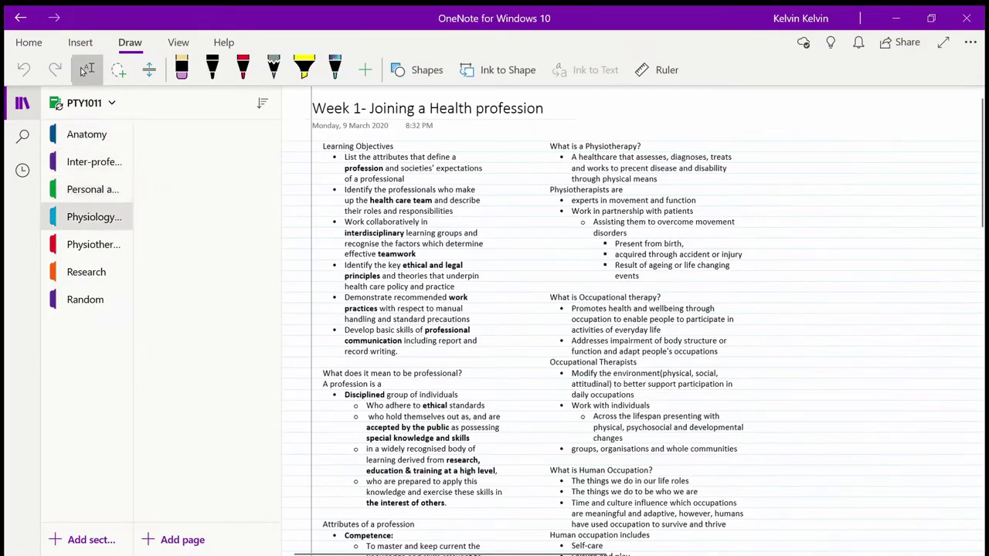
key(ctrl+Tab)
key(ctrl+Tab)
key(ctrl+shift+Tab)
key(ctrl+shift+Tab)
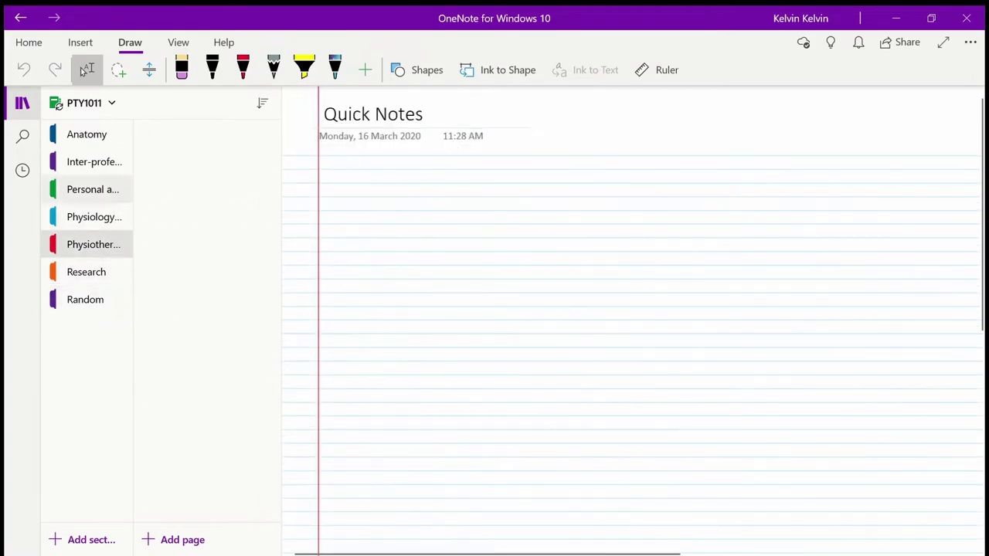
key(alt+Page_Up)
Move down through the section's pages to the knee injury notes and zoom out.
key(ctrl+End)
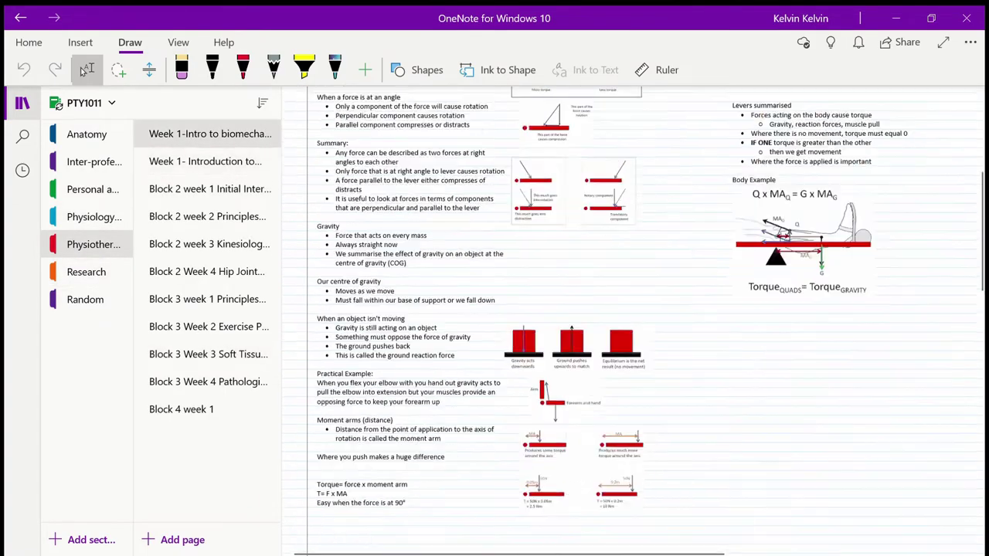
key(ctrl+Home)
key(ctrl+Page_Down)
key(ctrl+Page_Down)
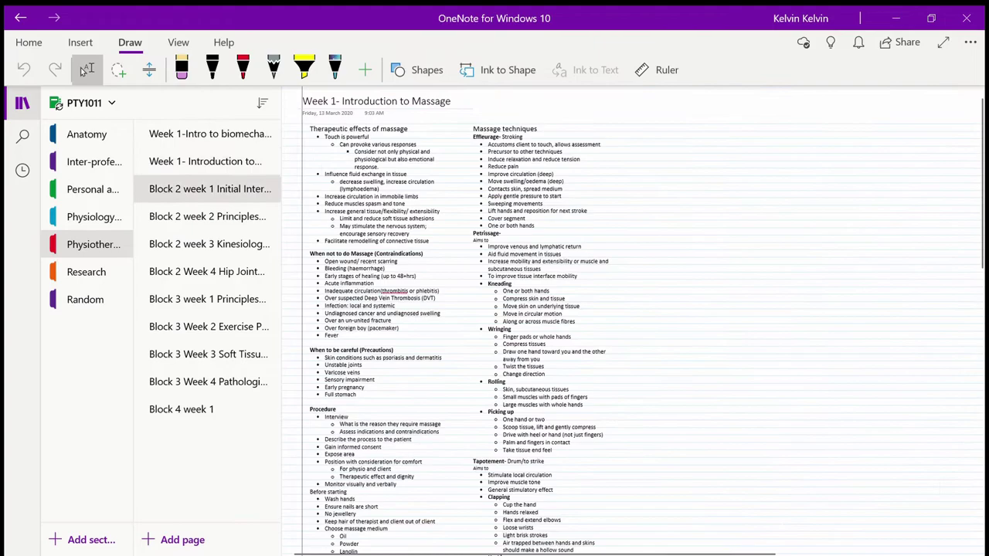
key(ctrl+Page_Down)
key(ctrl+Page_Down)
key(ctrl+Page_Down)
key(ctrl+Page_Down)
key(ctrl+Page_Down)
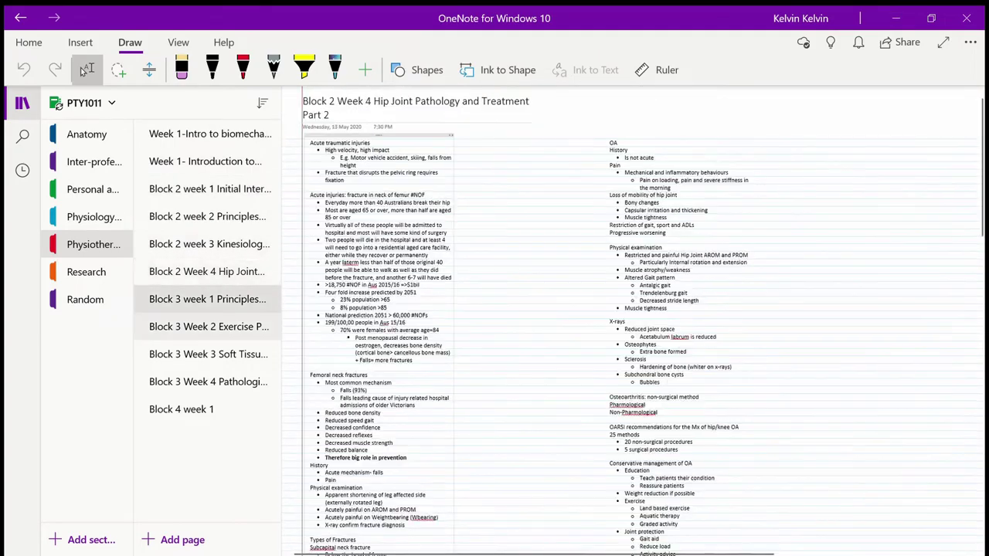
key(ctrl+Page_Down)
key(ctrl+Page_Down)
key(ctrl+End)
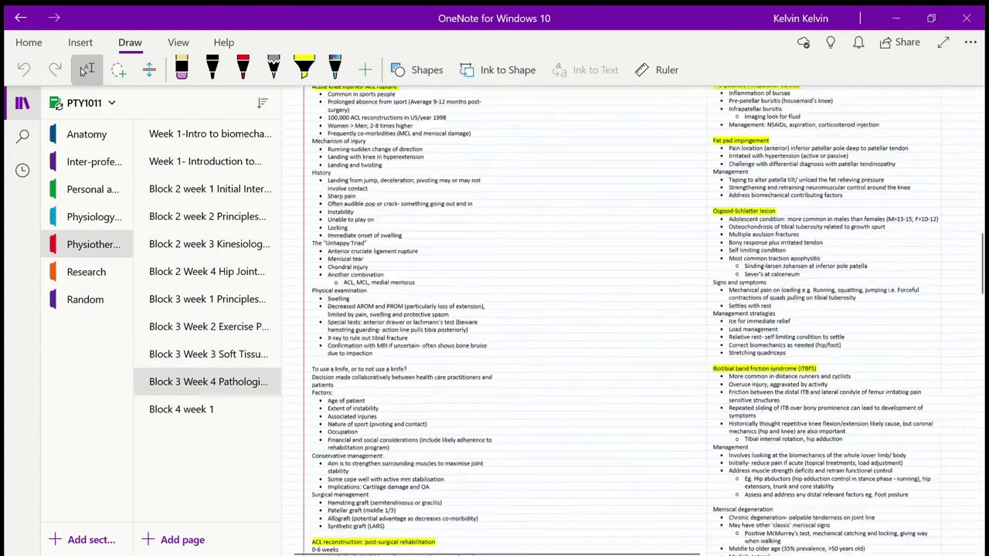
key(ctrl+minus)
key(ctrl+minus)
key(ctrl+minus)
key(ctrl+minus)
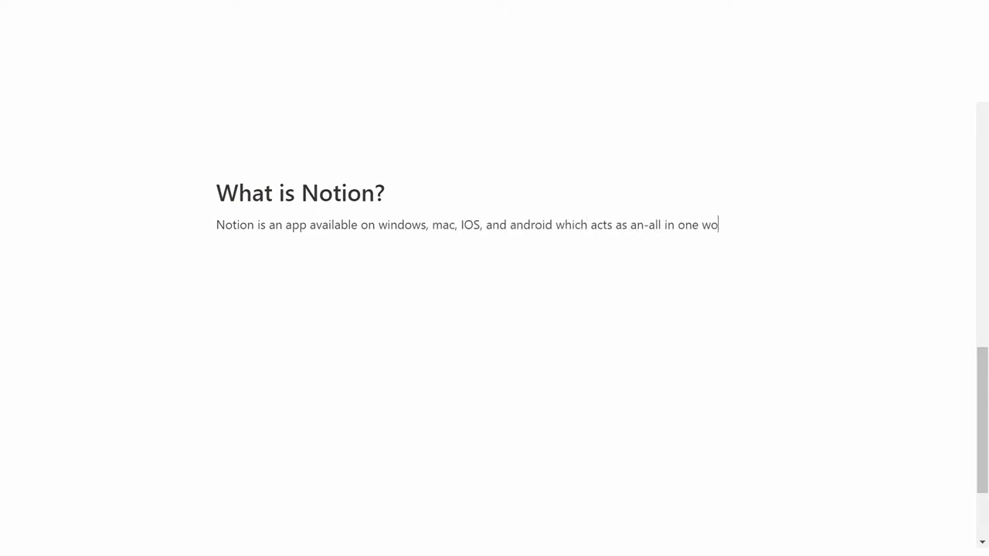
Write the description: Notion is an app on windows, mac, IOS and android, an all-in-one tool.
text(s and org)
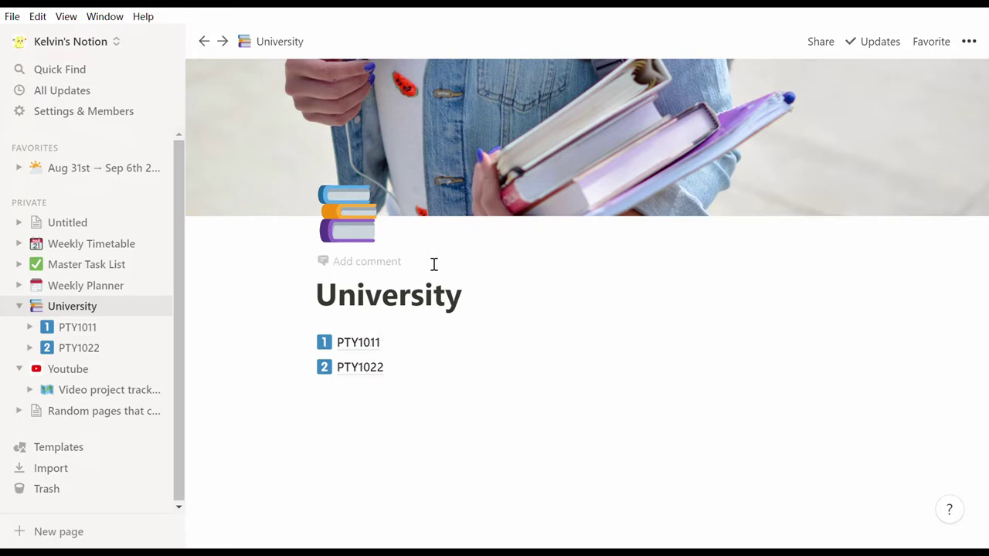
Visit PTY1011, then go via University to PTY1022 > Physio theory > week 5 cervicothoracic spine.
click(385, 341)
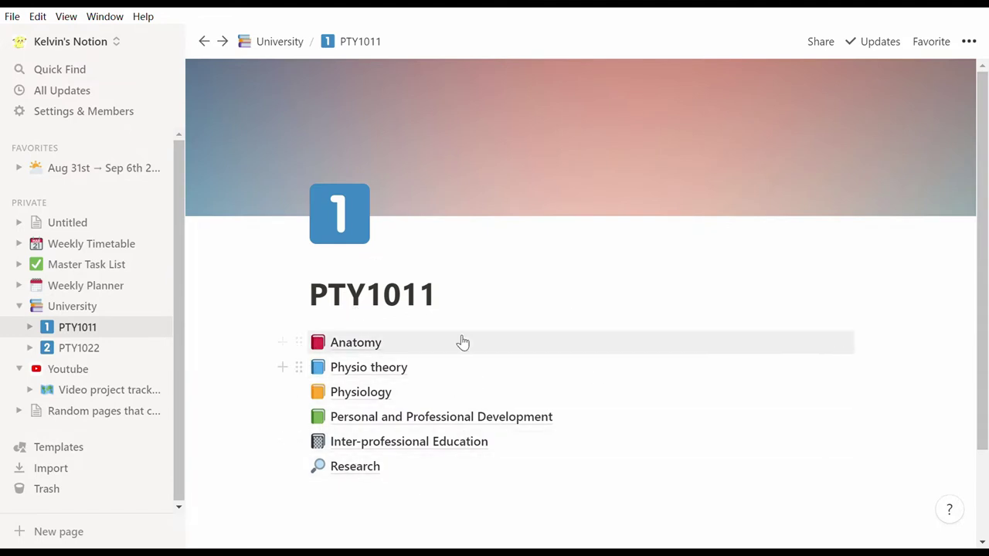
click(272, 41)
click(355, 368)
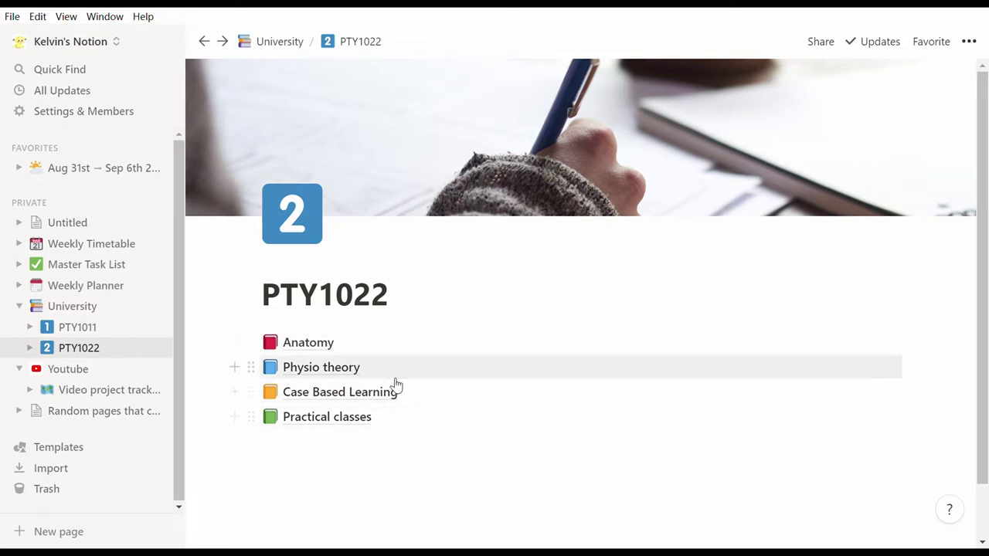
click(394, 372)
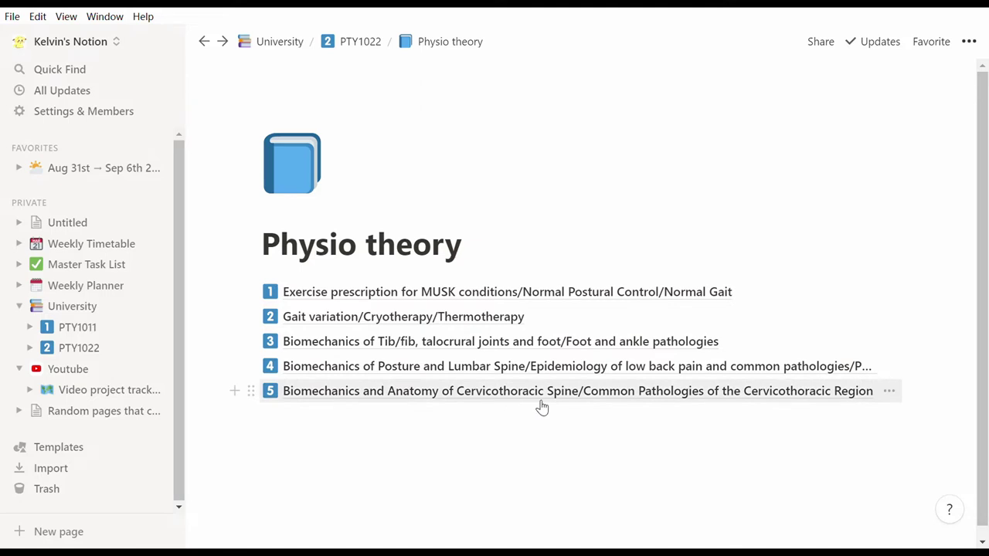
click(608, 395)
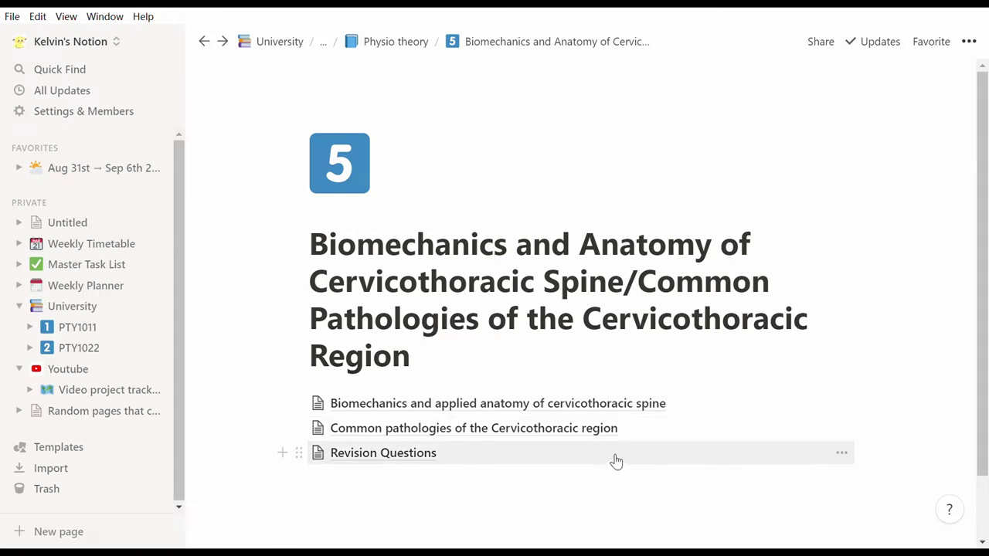
Open the applied anatomy of cervicothoracic spine notes and scroll through them.
click(673, 407)
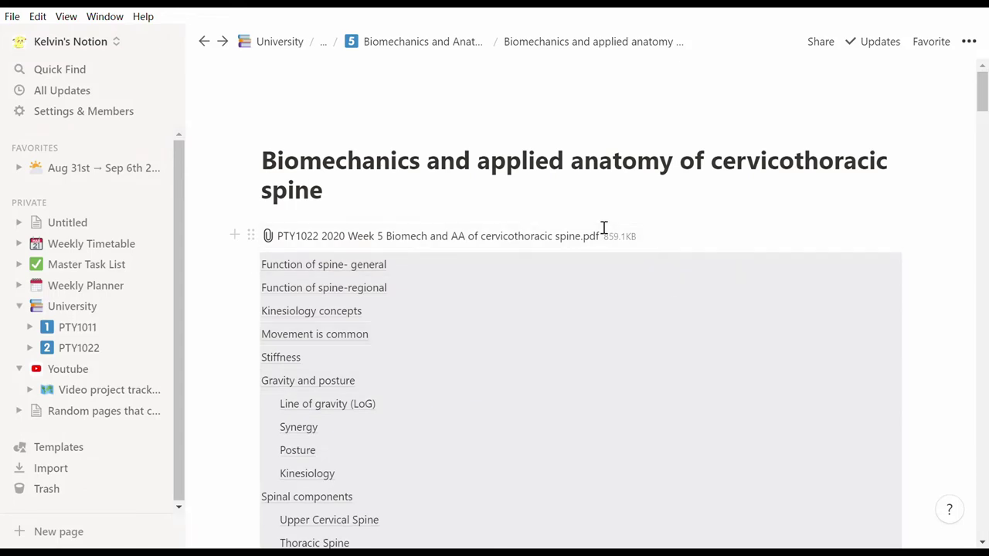
scroll(696, 271, down, 2)
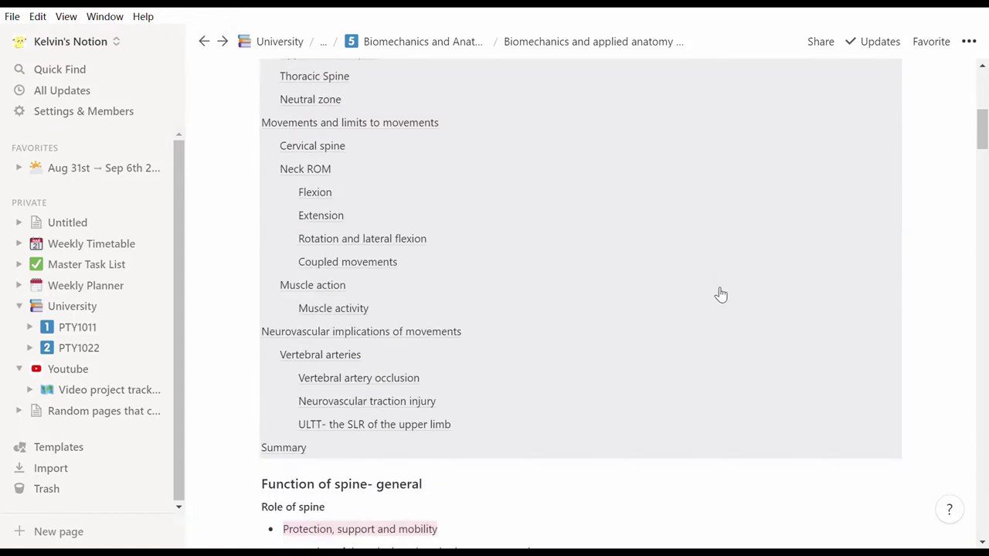
scroll(718, 295, down, 9)
scroll(709, 297, up, 5)
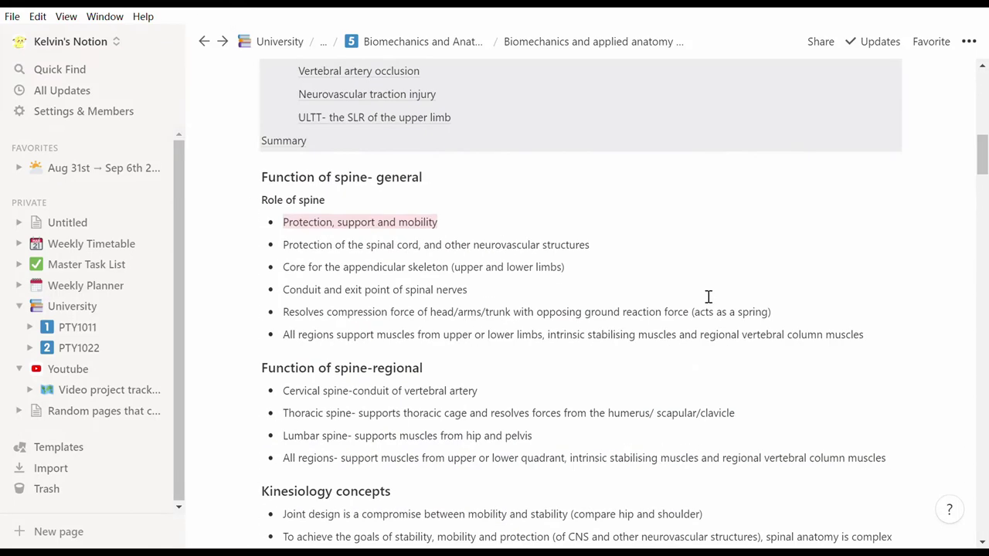
scroll(708, 297, up, 5)
scroll(669, 262, up, 3)
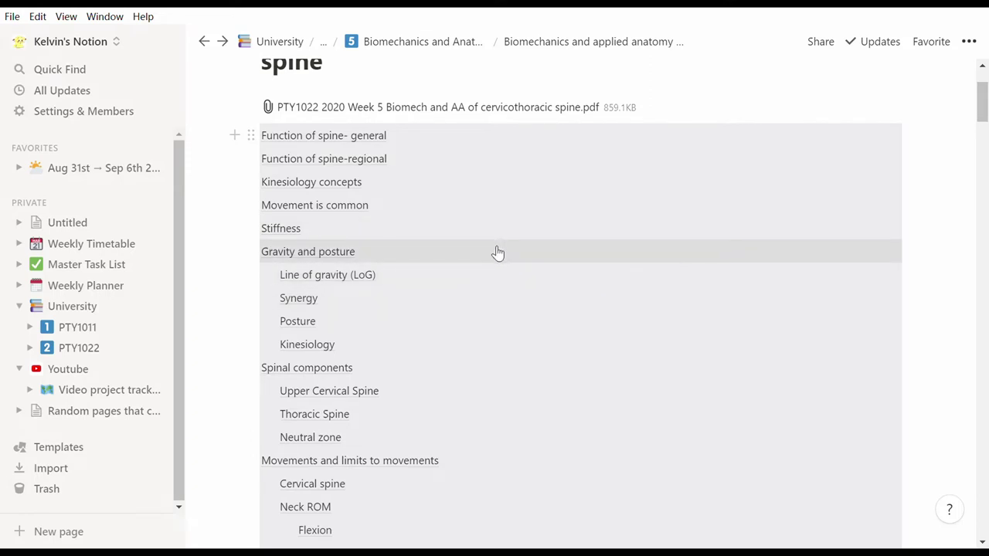
Jump to the Spinal components and Neck ROM sections of the notes.
click(449, 367)
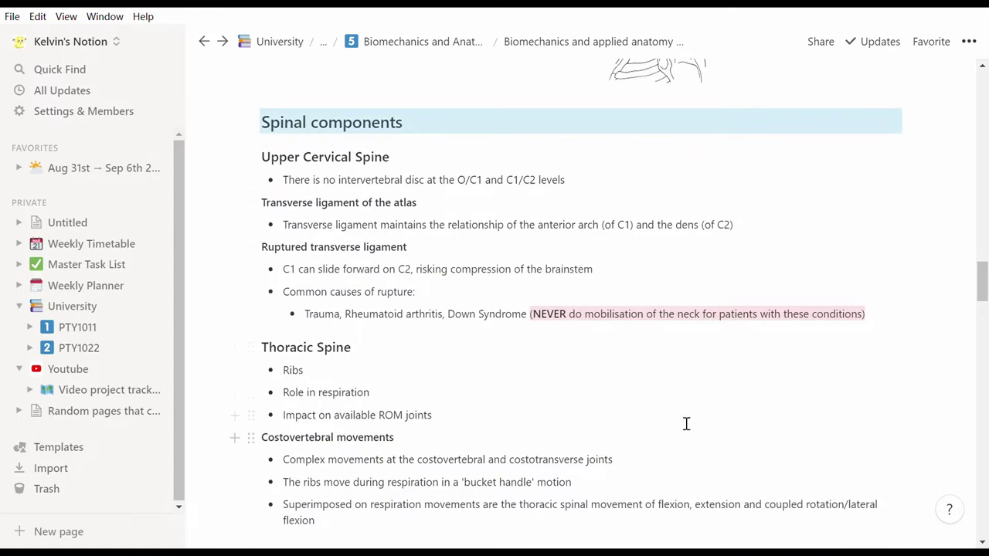
scroll(686, 423, up, 20)
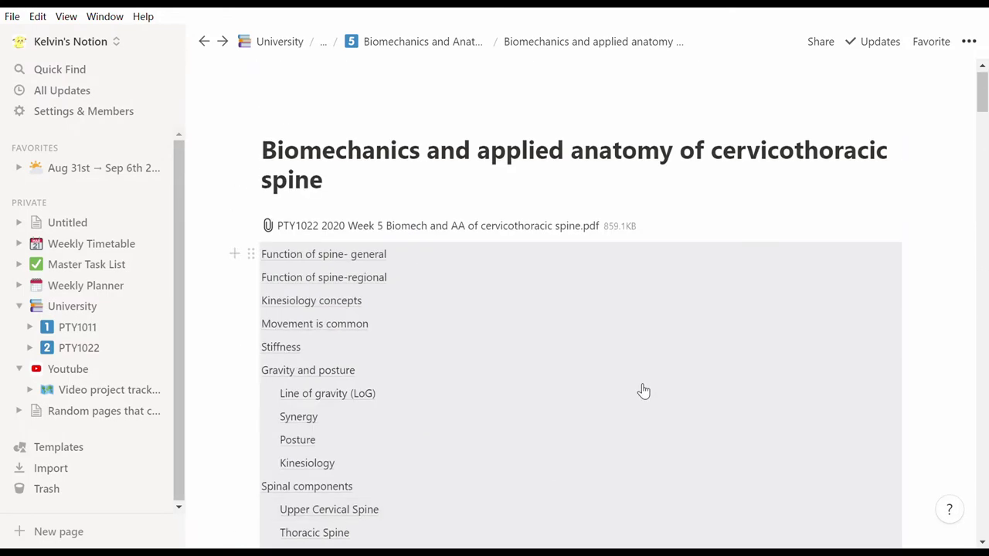
scroll(634, 387, down, 5)
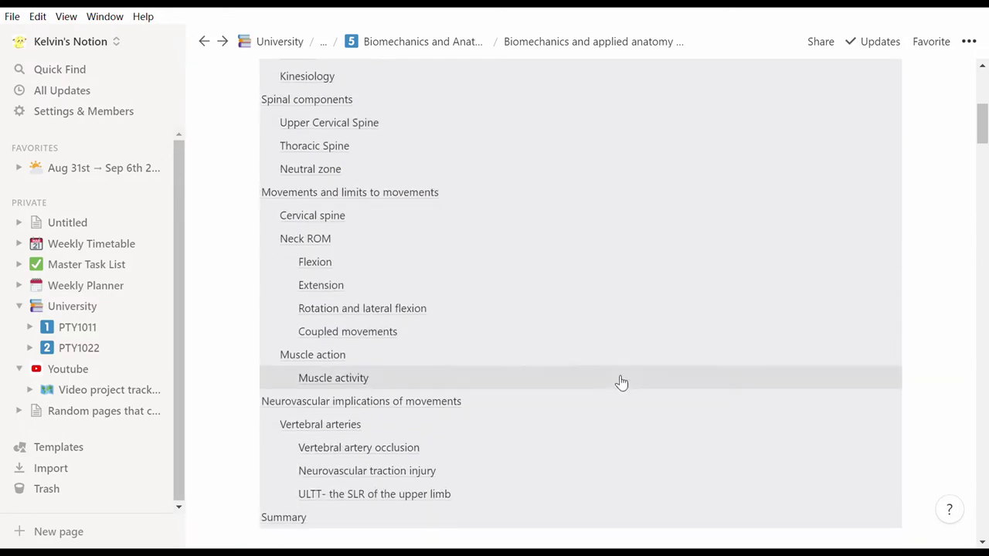
click(452, 233)
scroll(702, 319, down, 10)
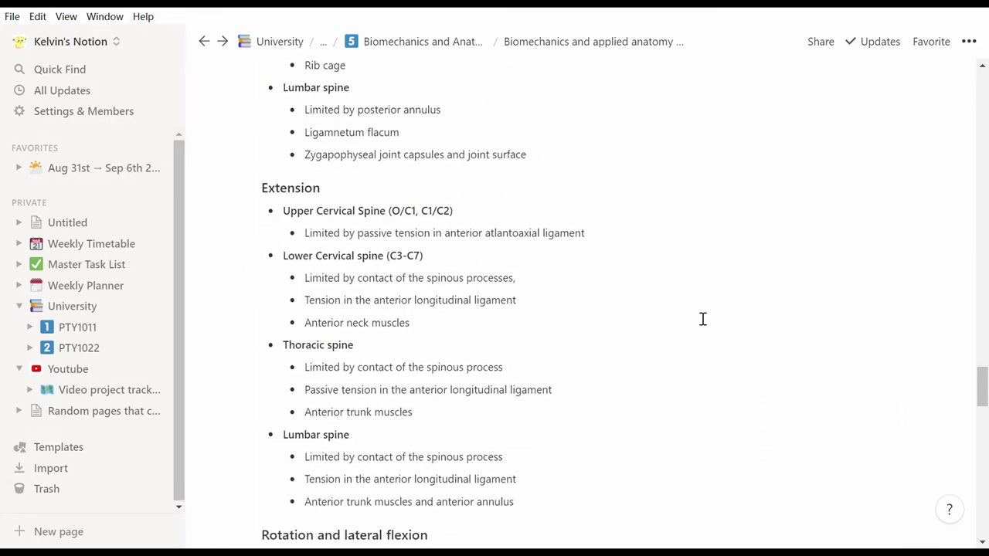
scroll(707, 313, up, 20)
scroll(680, 321, up, 15)
scroll(642, 327, down, 10)
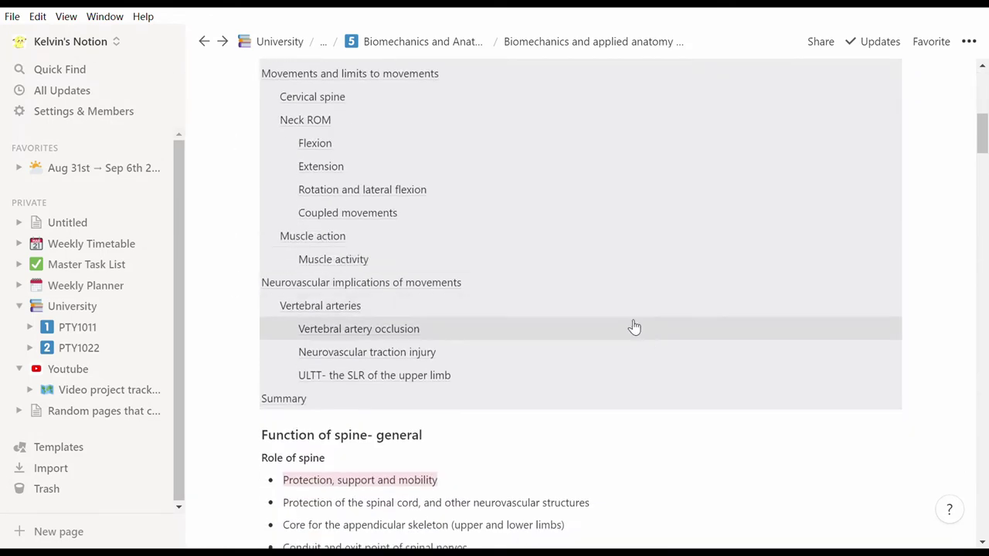
Review the Vertebral arteries section, then return to the parent lecture page.
click(445, 308)
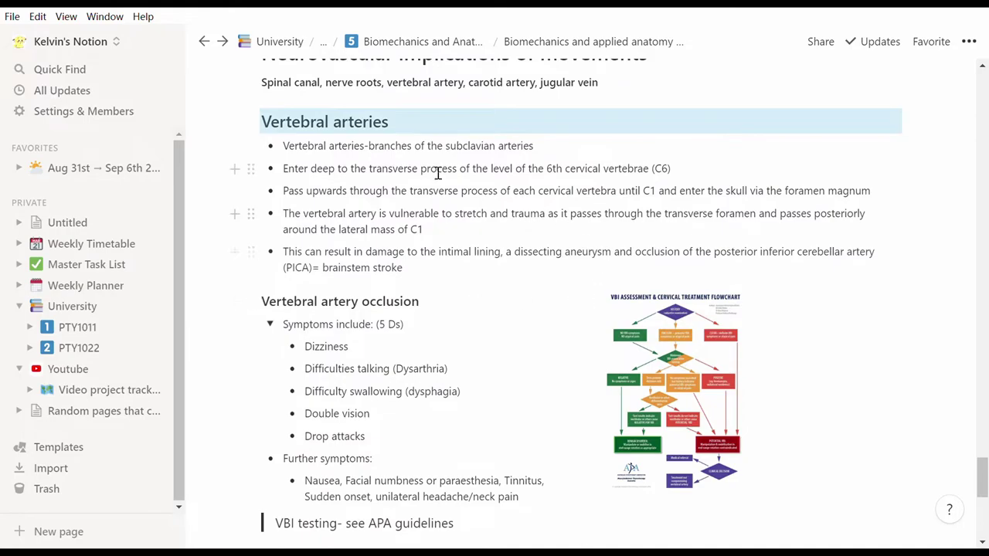
scroll(792, 358, up, 20)
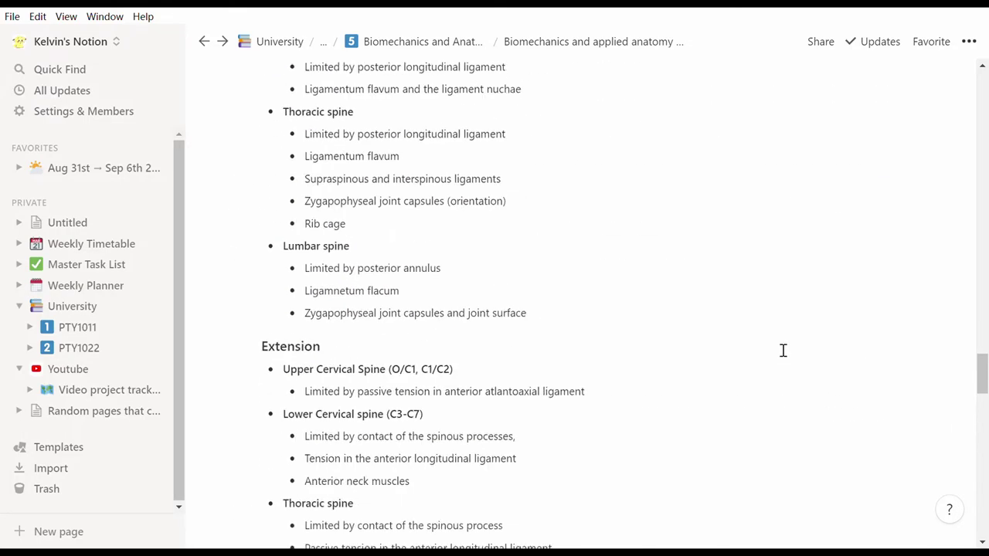
scroll(779, 347, up, 20)
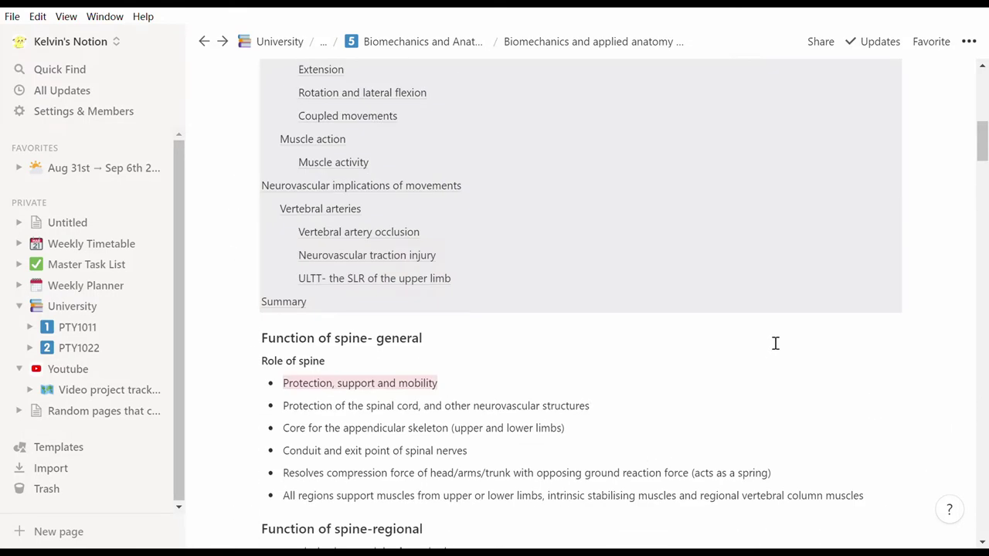
scroll(768, 338, down, 3)
scroll(765, 335, down, 1)
scroll(702, 274, up, 2)
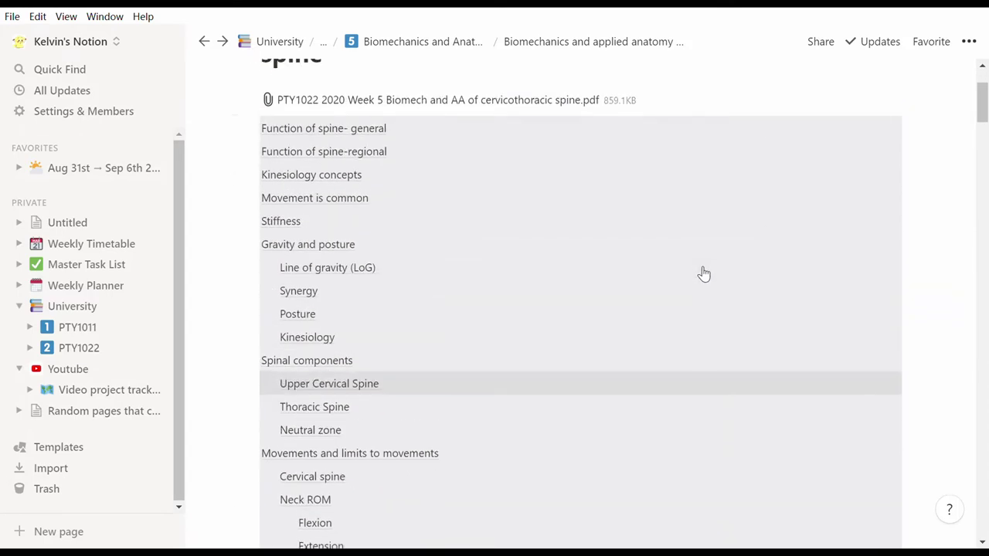
scroll(702, 275, down, 2)
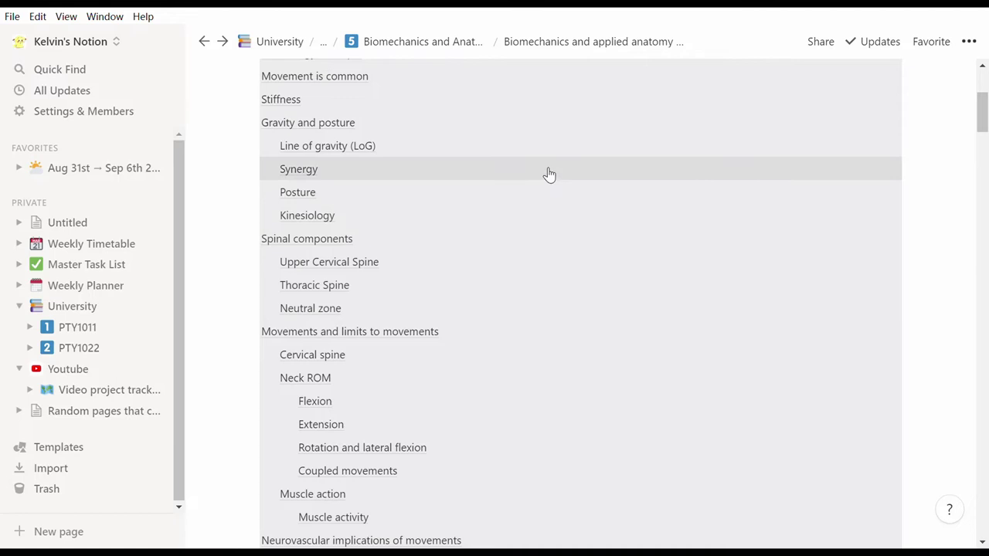
click(432, 44)
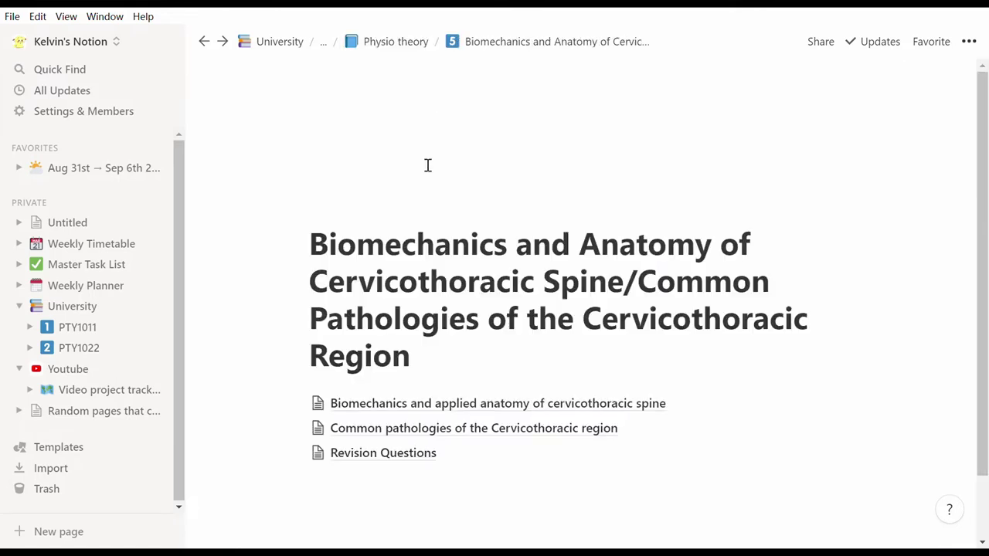
In Revision Questions, expand and collapse each of the four question toggles.
click(396, 456)
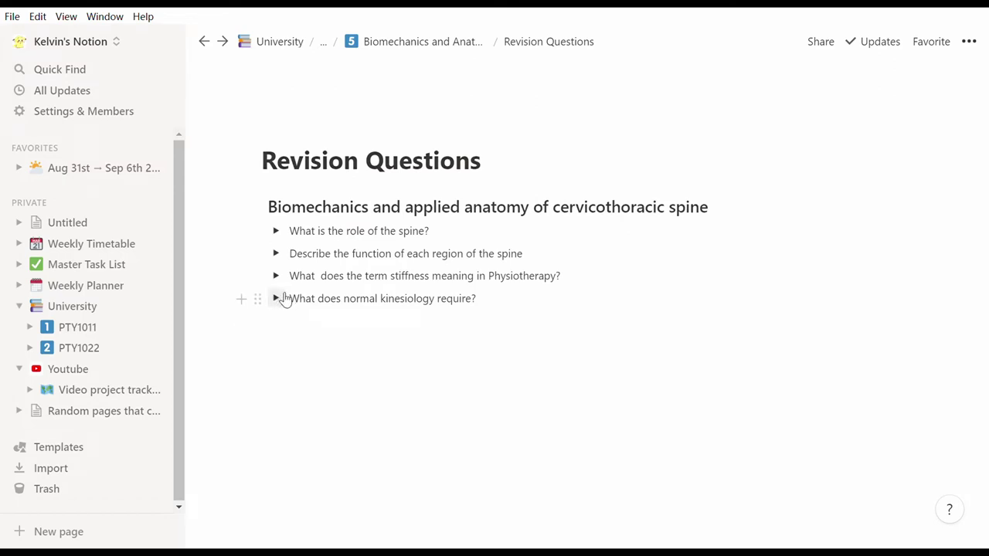
click(276, 299)
click(277, 299)
click(275, 277)
click(276, 277)
click(276, 255)
click(277, 253)
click(276, 232)
click(277, 231)
Add a new toggle question ending 'spine?' and start its '- Cer' bullet answer.
click(345, 322)
text(/toggle)
key(Return)
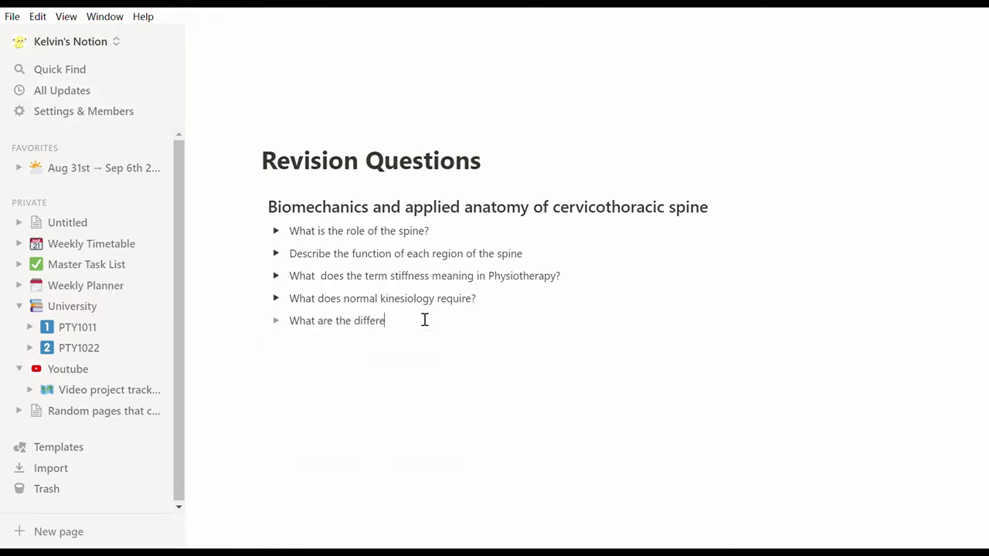
text(spine?)
click(276, 321)
click(302, 340)
text(- Cer)
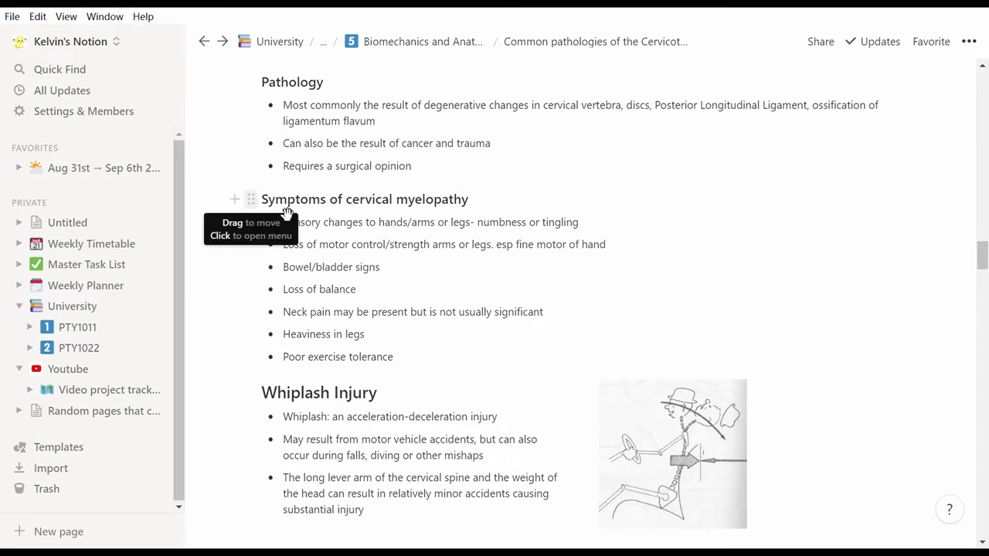
Turn the Symptoms of cervical myelopathy heading into a toggle list.
click(251, 200)
key(Escape)
click(259, 200)
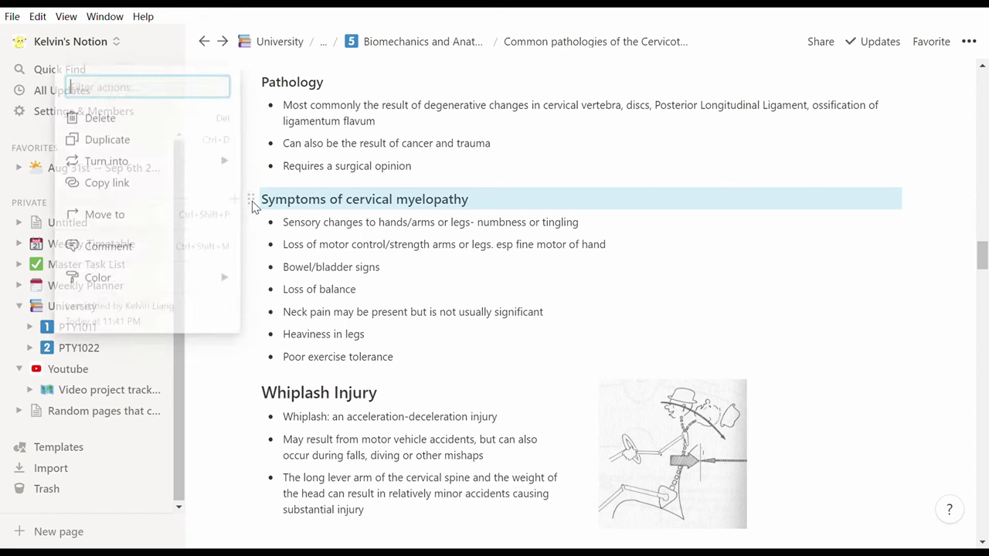
mouse_move(190, 164)
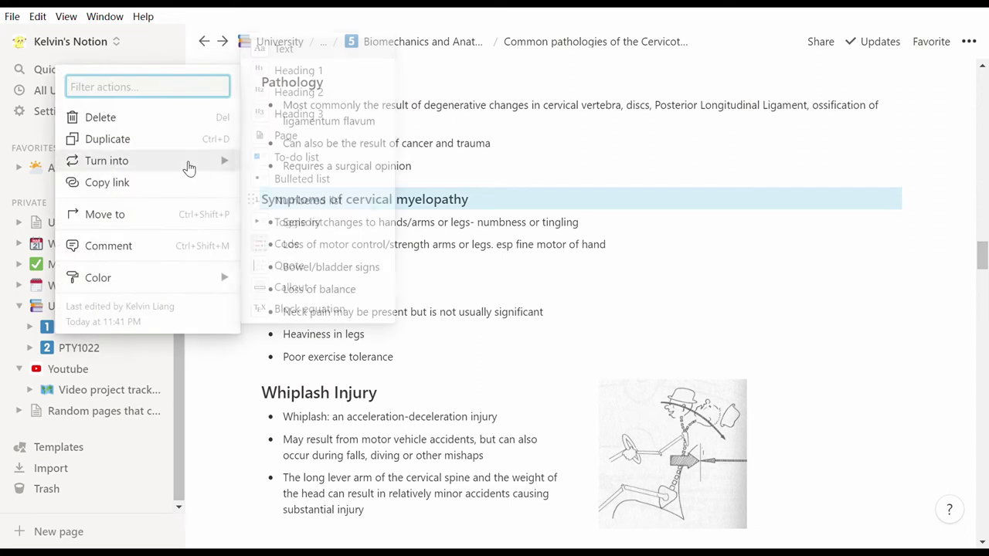
click(287, 222)
Drag the seven symptom bullets into the toggle and expand it.
drag(563, 346, 305, 193)
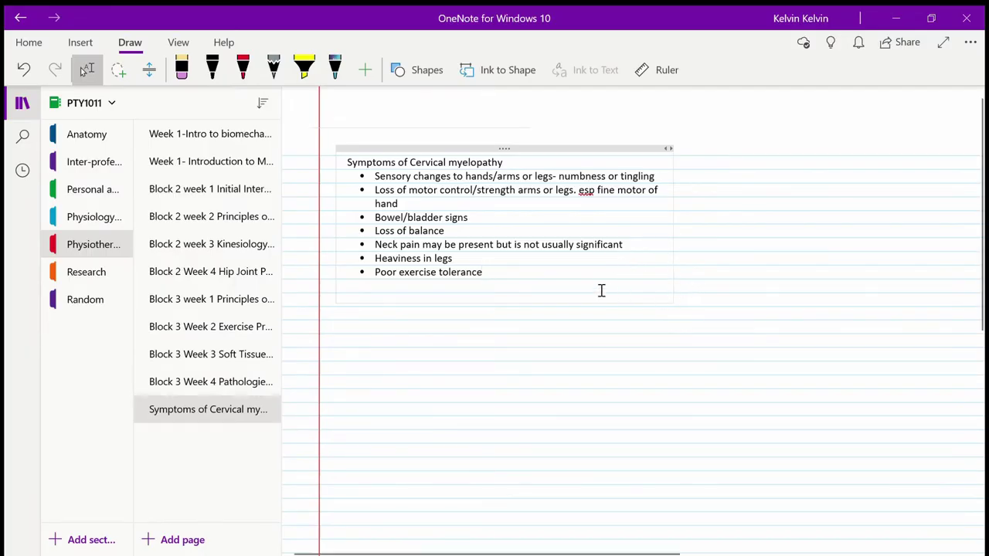
drag(602, 290, 304, 206)
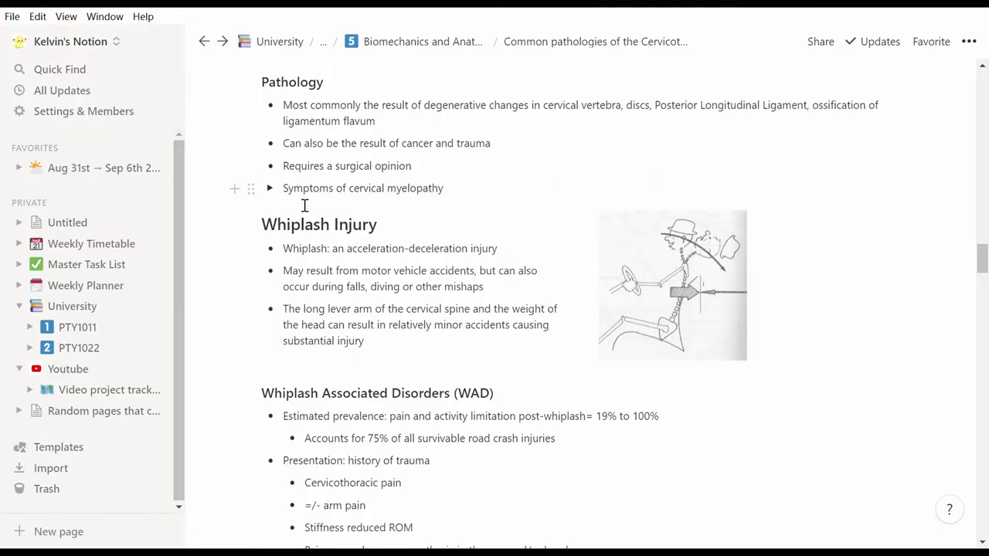
click(269, 189)
click(272, 189)
click(272, 189)
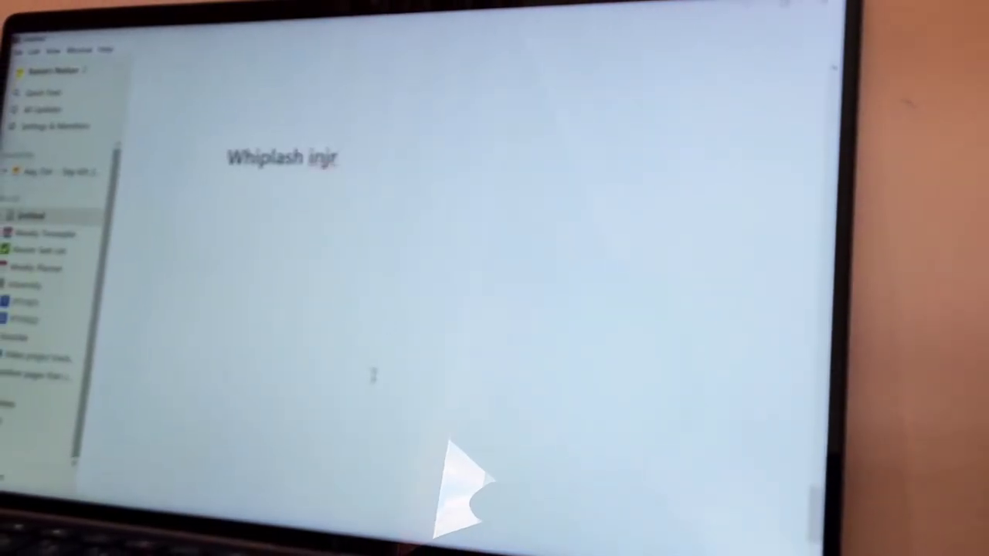
Write three whiplash bullets: acceleration-deceleration injury, causes like motor vehicle accidents, and cervical mechanics.
key(Return)
text(- Whiplash is ac accel)
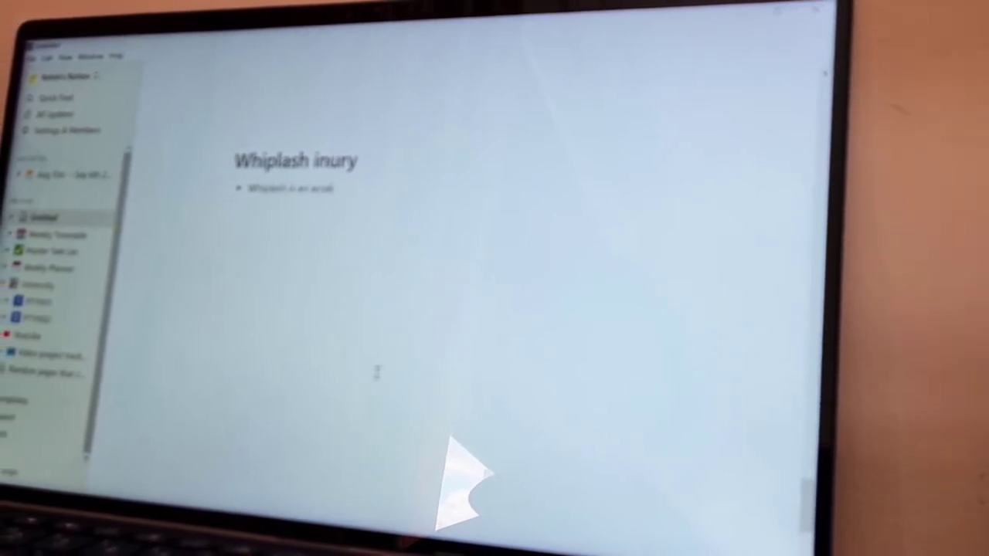
text(eration-deceleration injury)
key(Return)
text(May)
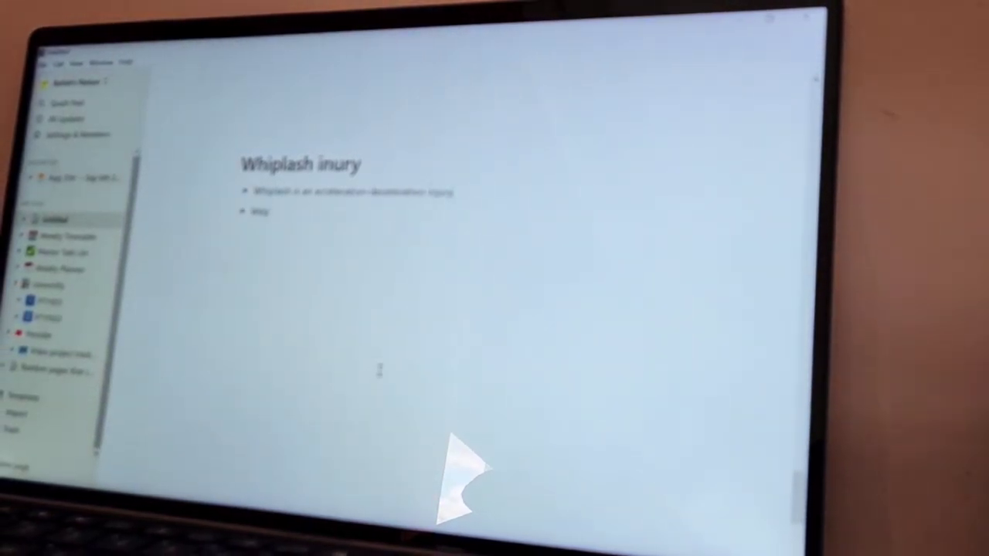
text( result from motor vehicl)
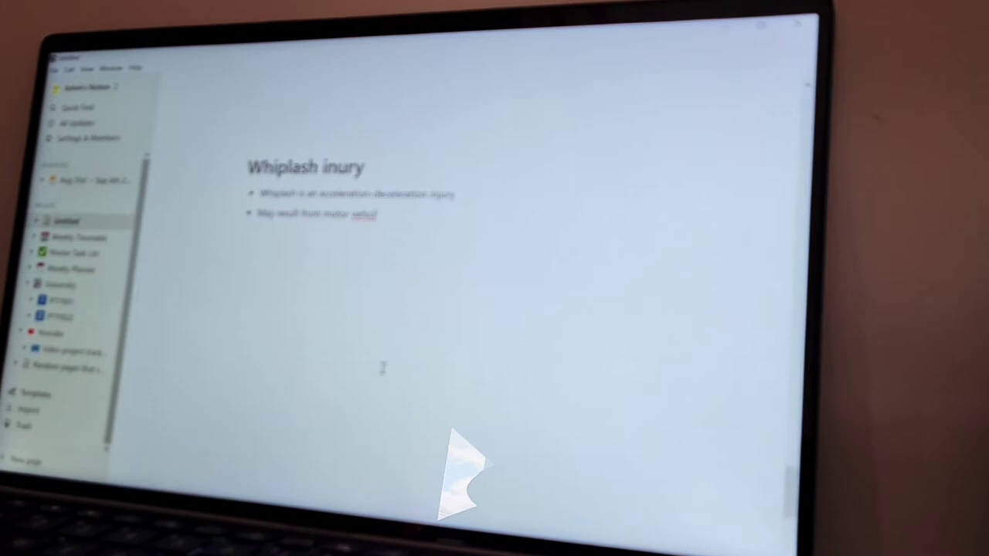
text(e accident, but can also occur during fall)
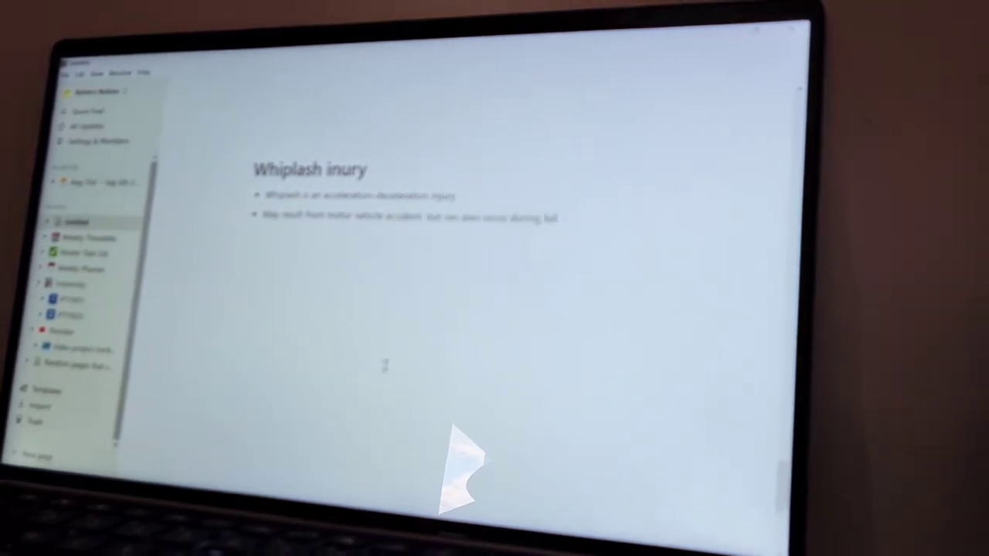
text(s, diving, or sports mishaps)
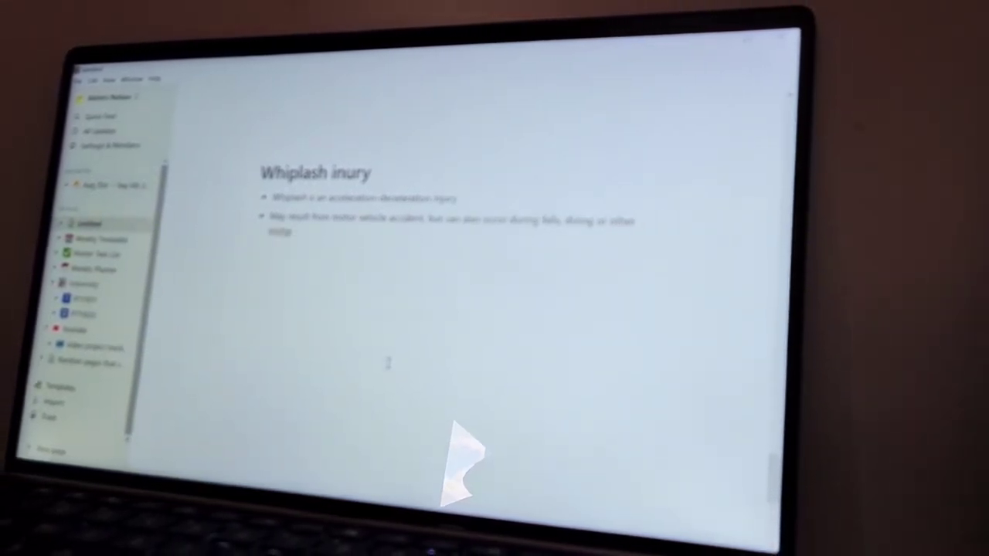
key(Return)
text(The long-termr arm of)
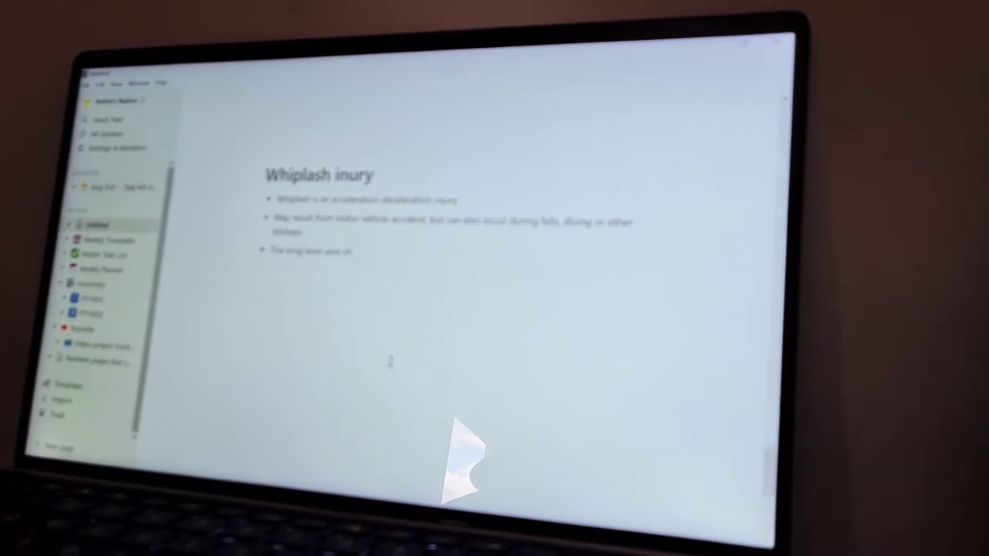
text( the cervical spine and the weight of the head on cervical vertebrae)
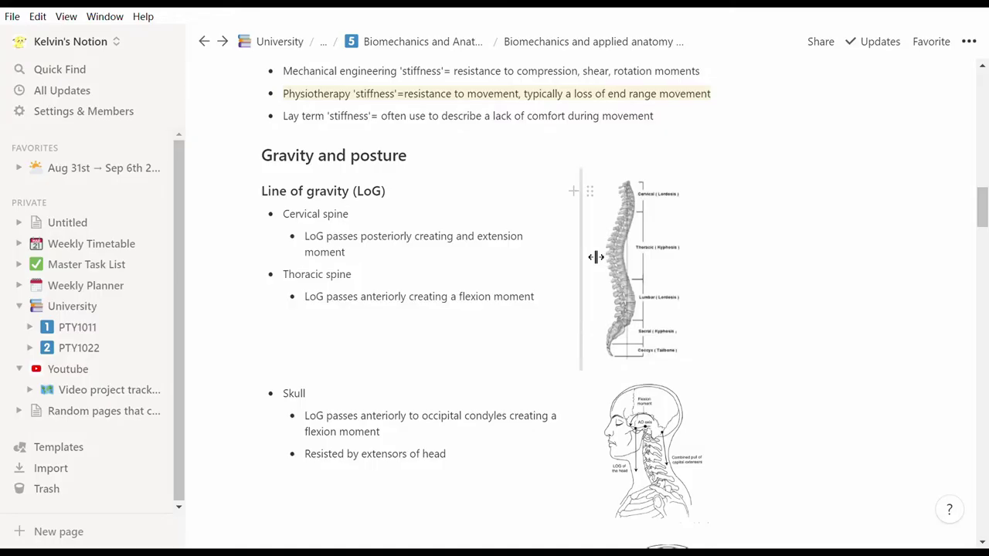
Move the spine diagram into a new right-hand column and the Local/Remote table lower right.
drag(596, 256, 916, 188)
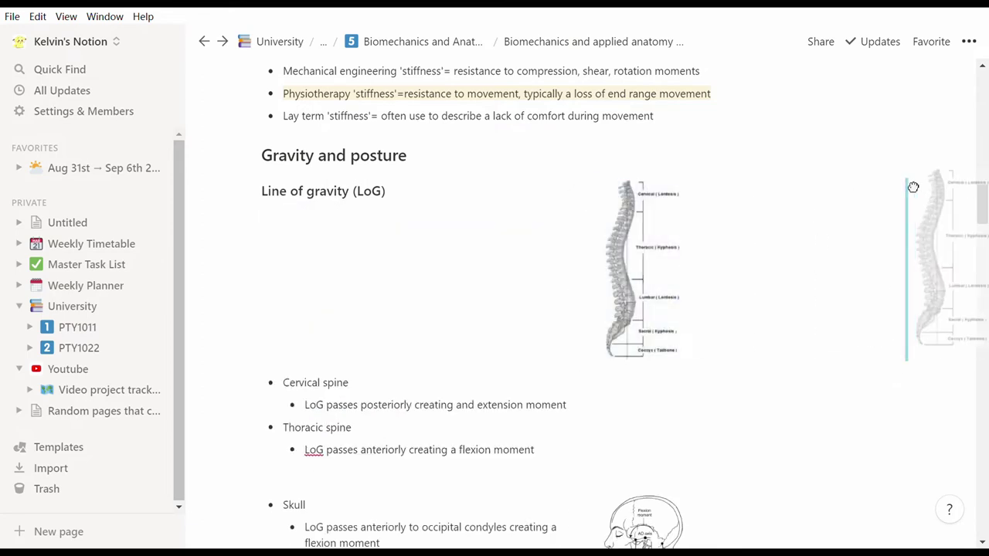
drag(251, 383, 275, 228)
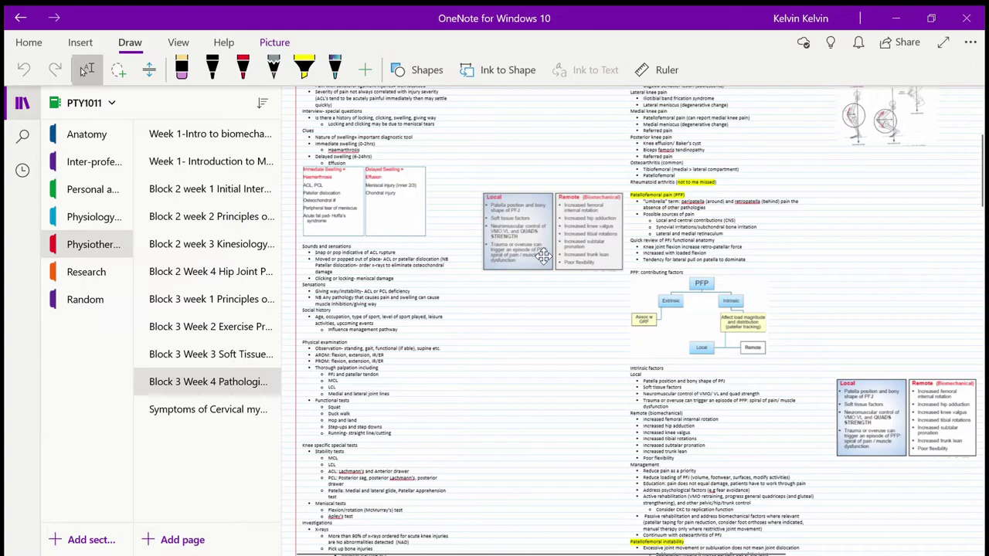
drag(543, 257, 883, 437)
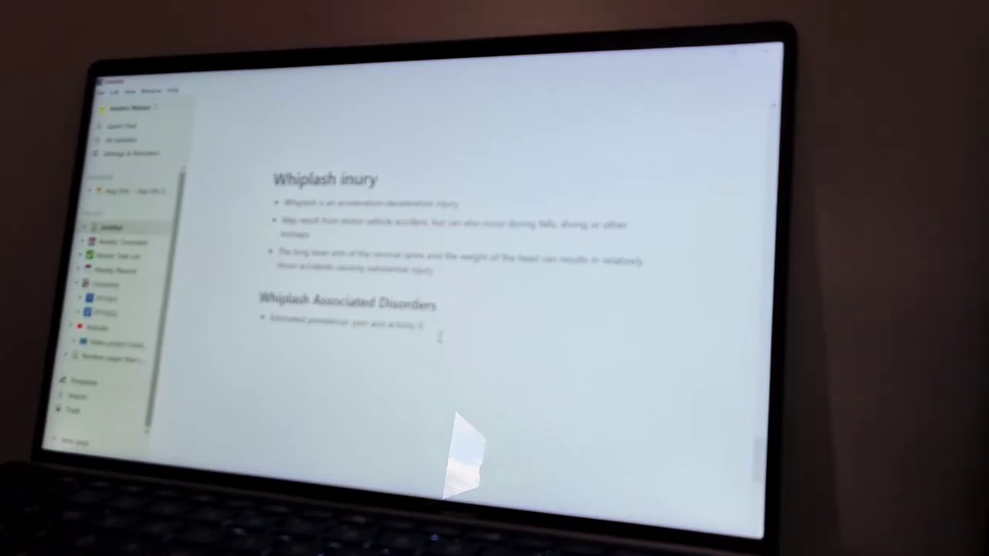
Finish the bullet with 'post whiplash - 70% to 100%' and begin an indented recovery sub-bullet.
text(mitations post whiplash)
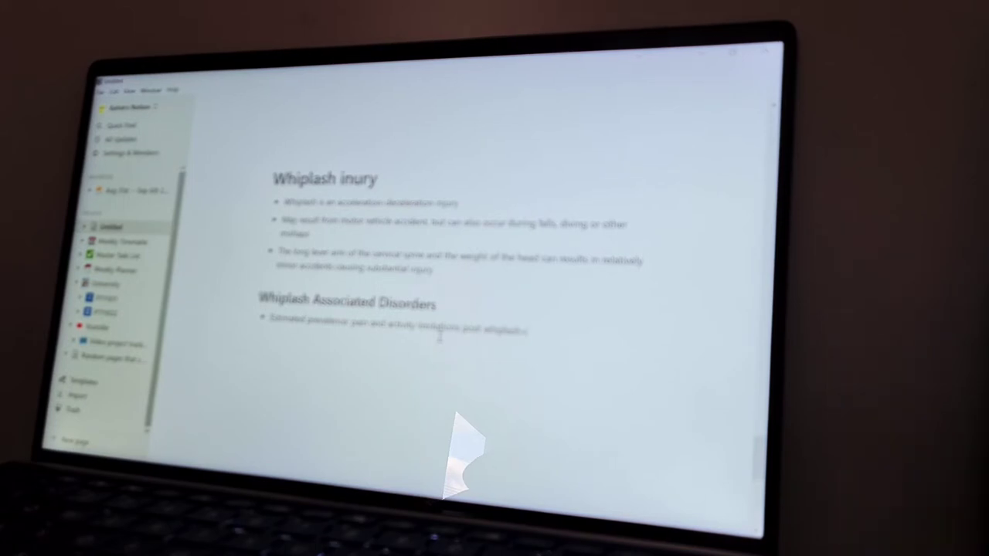
text( - 70% to 100%)
key(Return)
key(Tab)
text(Recovery by 70%)
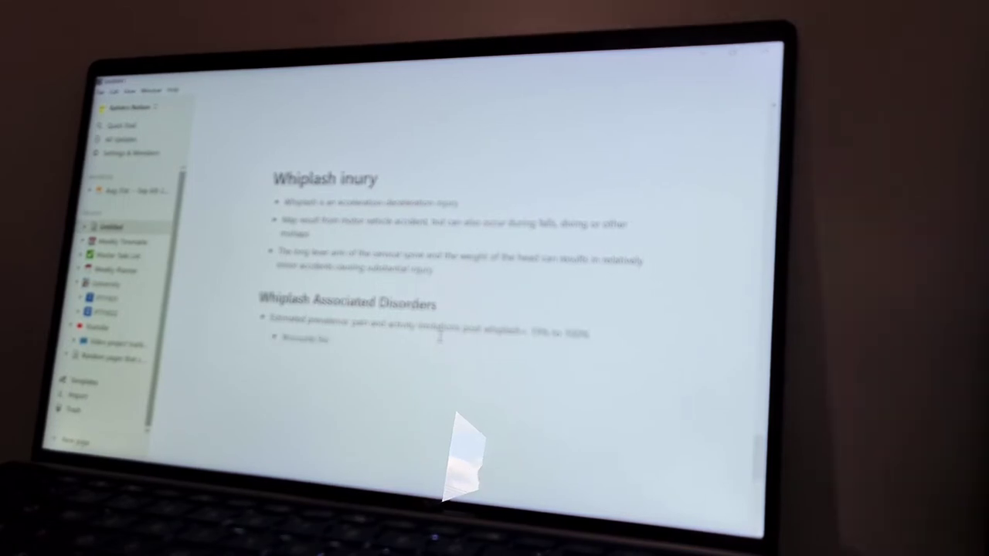
text(ations)
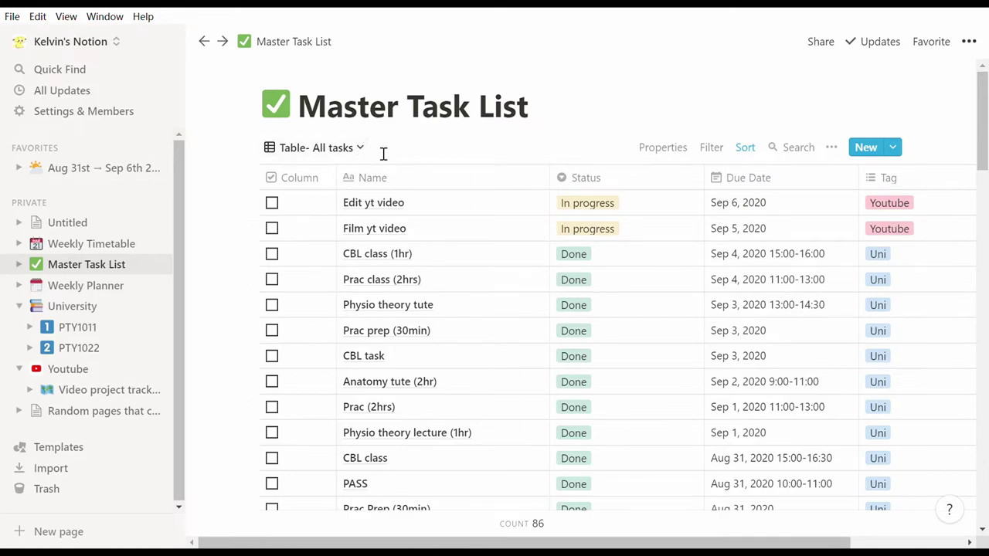
Switch the Master Task List to the Kanban Board- Uni Tasks view and browse it.
scroll(601, 289, down, 15)
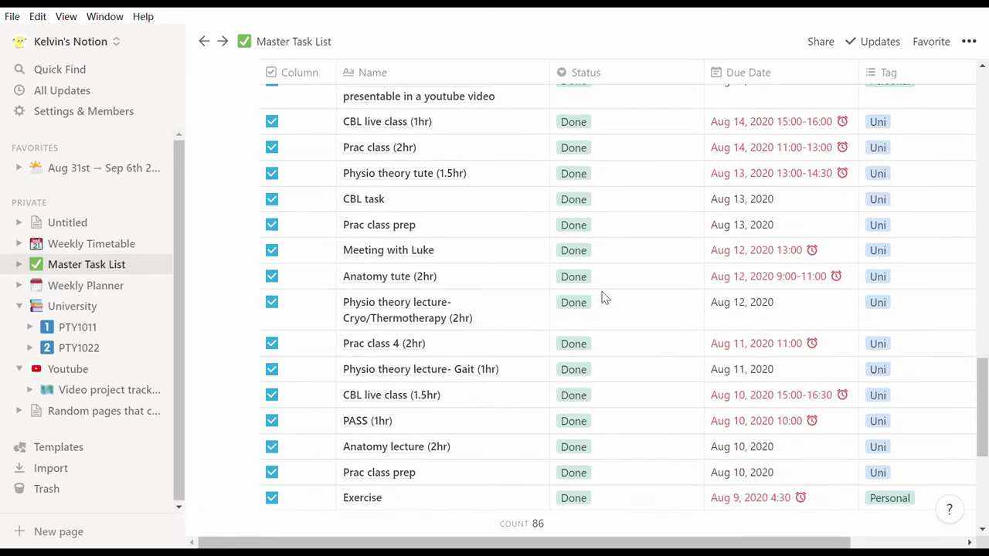
scroll(599, 294, up, 20)
scroll(596, 294, down, 2)
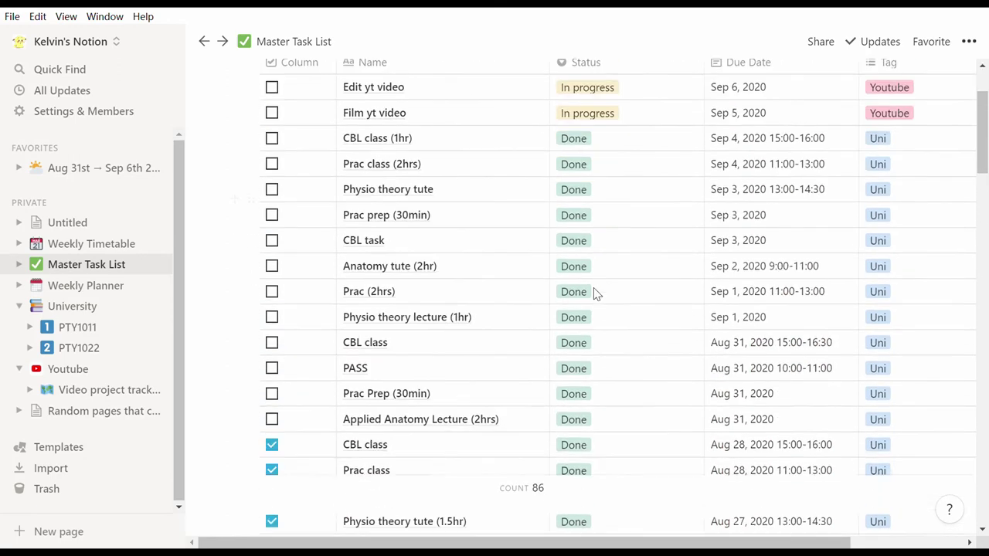
scroll(596, 293, up, 2)
click(304, 148)
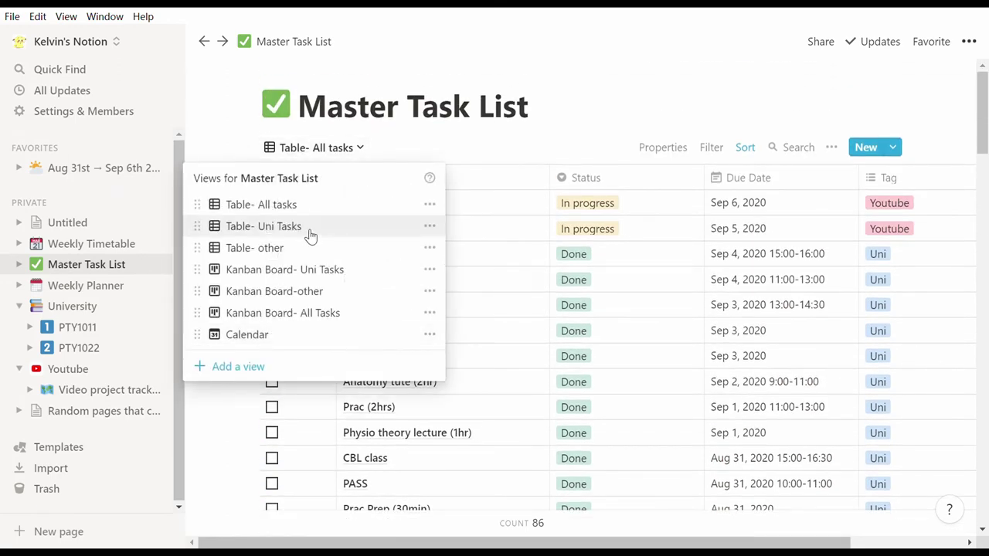
click(342, 279)
scroll(664, 325, down, 3)
scroll(669, 329, up, 3)
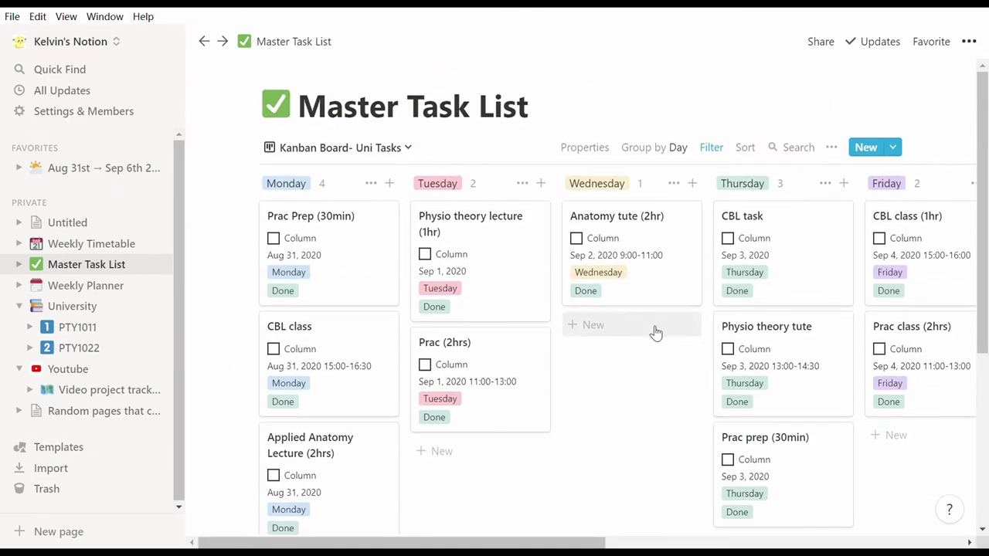
scroll(654, 332, down, 3)
drag(616, 541, 570, 530)
scroll(553, 390, up, 3)
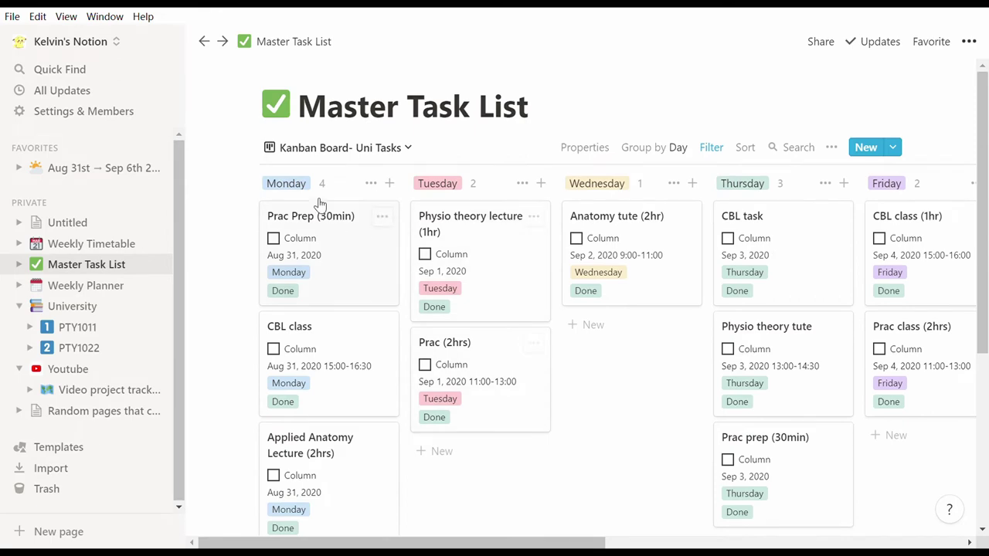
Switch the tasks to the Calendar view and look through it.
click(324, 148)
click(313, 334)
scroll(620, 332, down, 3)
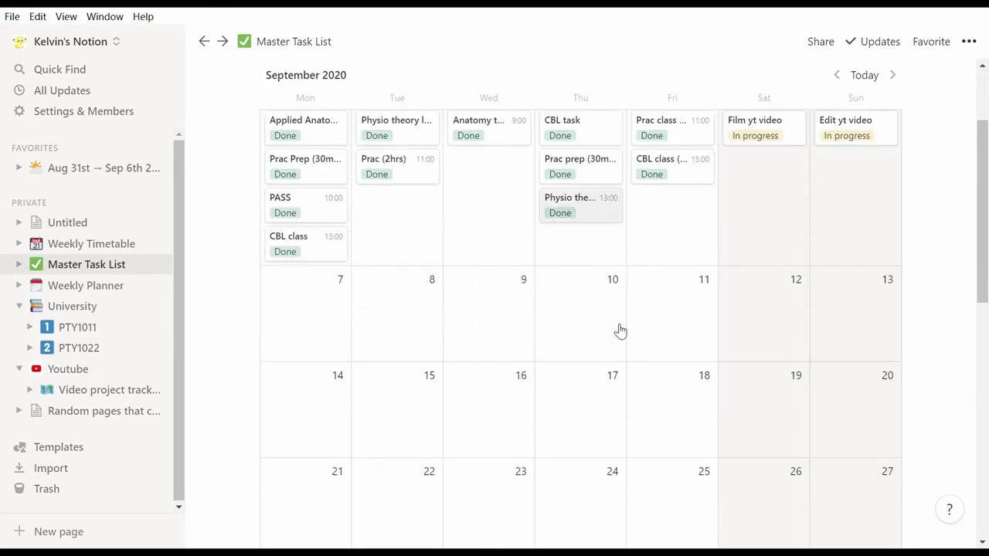
scroll(619, 331, up, 3)
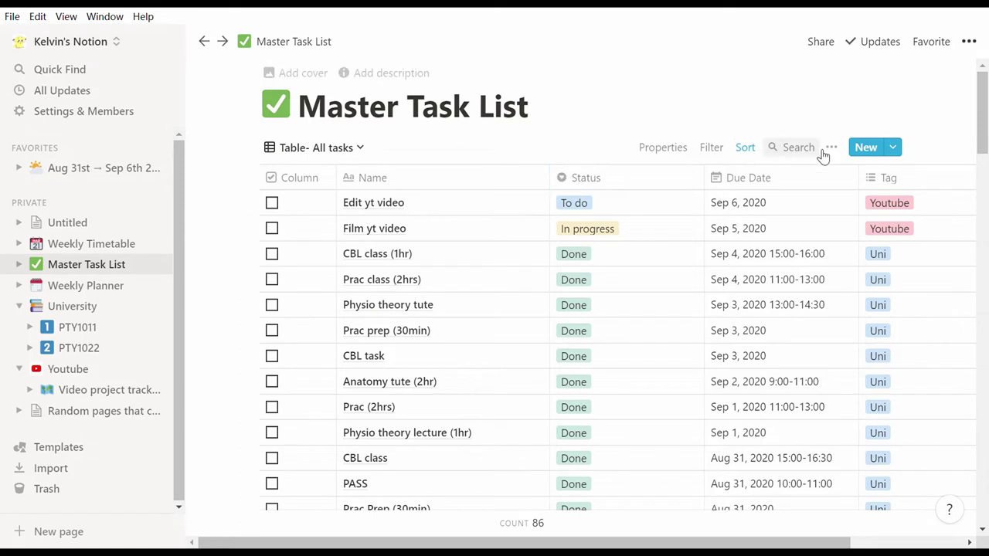
Add task 'Ana' for Monday, due Sep 7, with To do status and Uni tag.
click(867, 148)
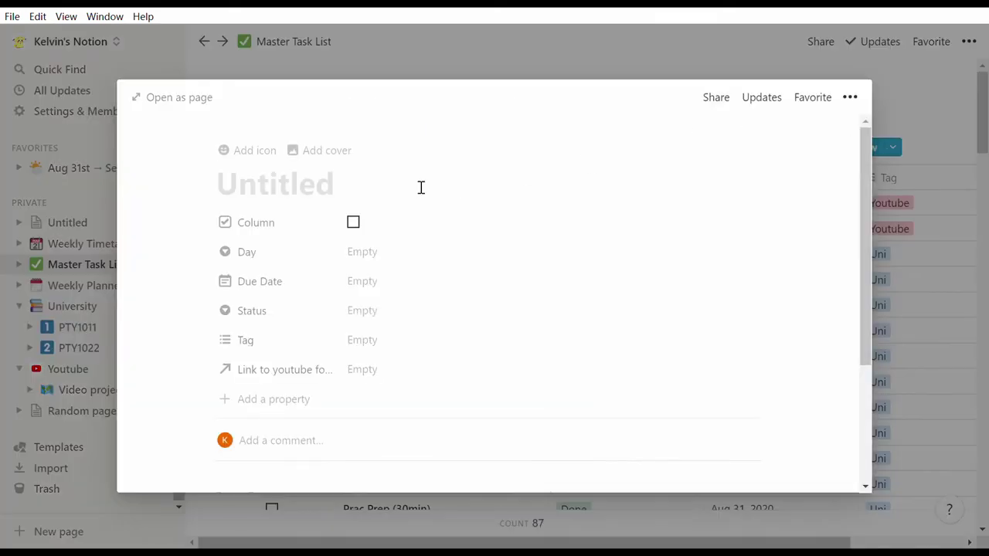
text(Anatomy lecture (4hrs)
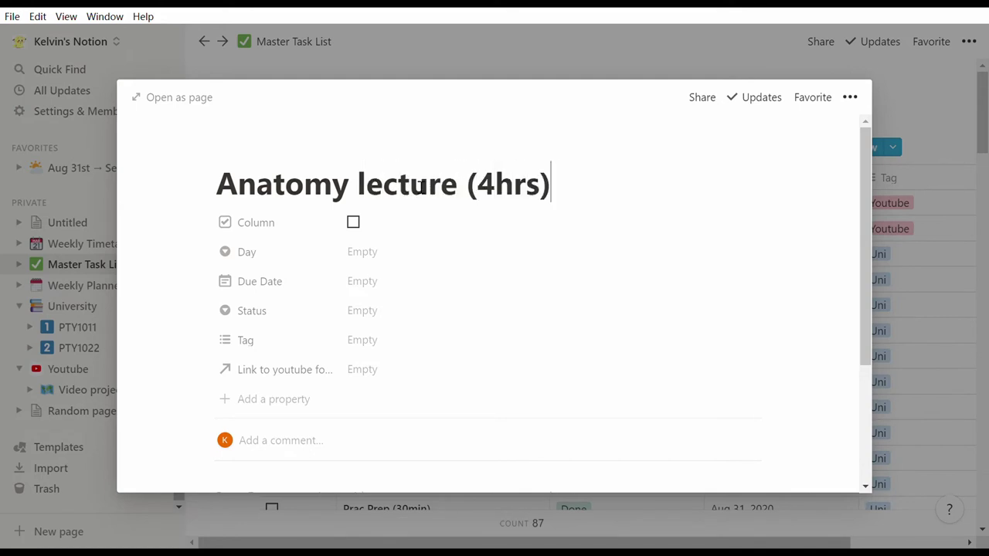
click(371, 257)
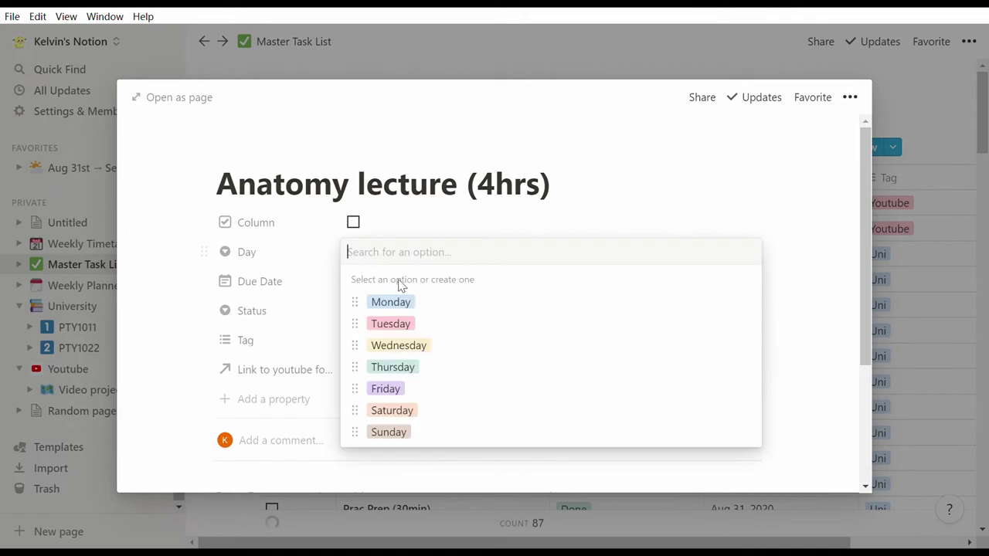
click(411, 303)
click(404, 286)
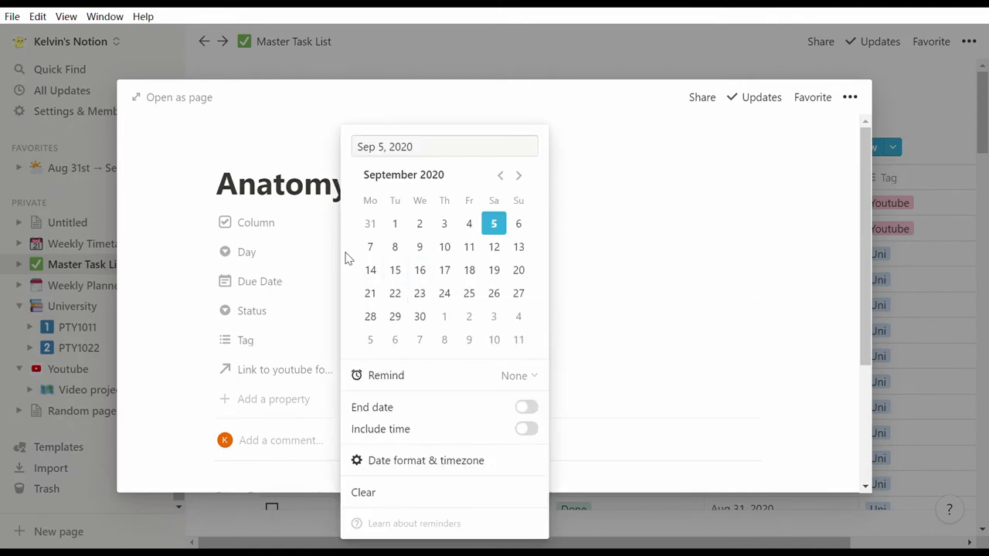
click(378, 245)
click(719, 274)
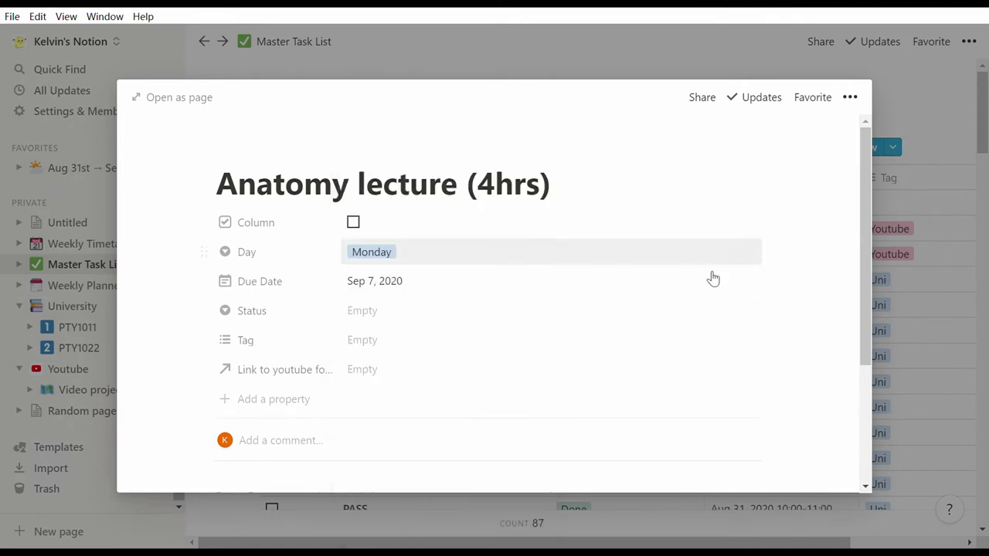
click(475, 309)
click(420, 359)
click(413, 340)
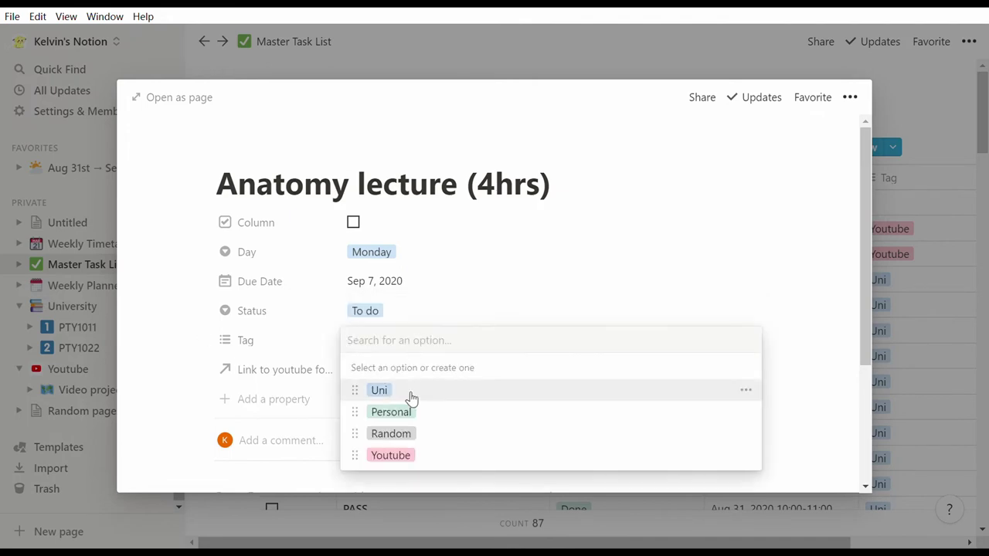
click(410, 391)
click(760, 252)
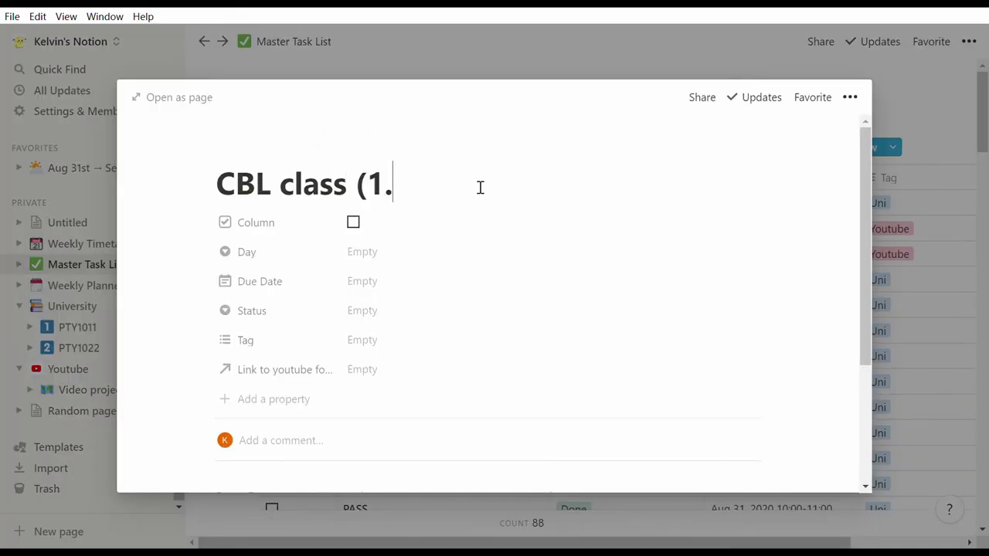
Give the task's due date a 15:00–16:30 time range.
click(528, 430)
click(526, 407)
click(494, 123)
text(15:00)
key(Tab)
text(16:30)
key(Return)
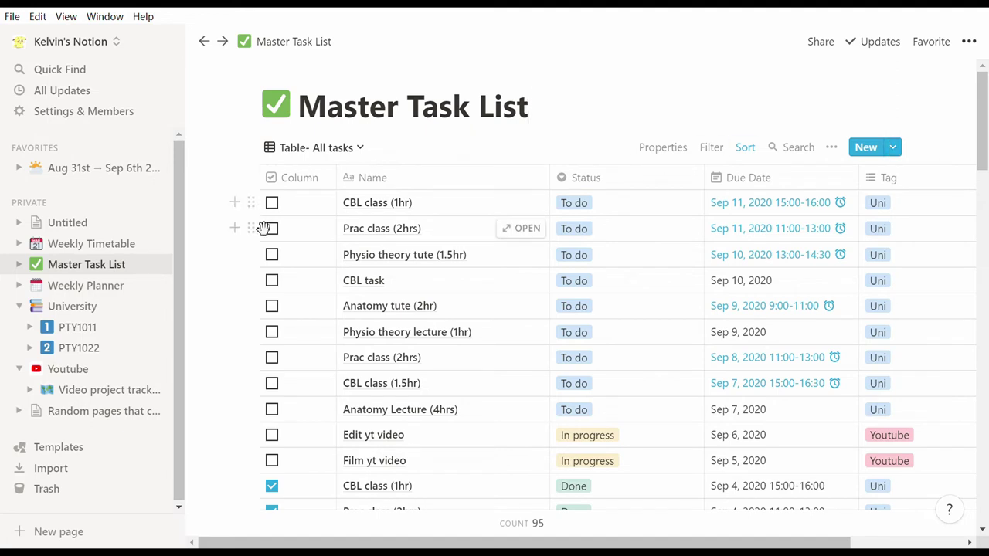
In Weekly Planner, create a new page from the Week template dated Sep 7 → Sep 13.
click(86, 285)
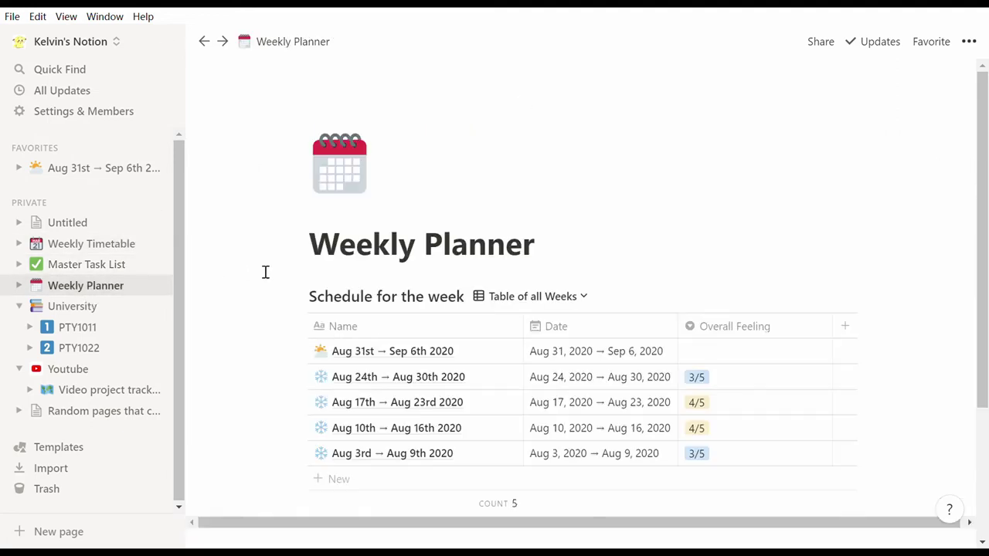
click(846, 297)
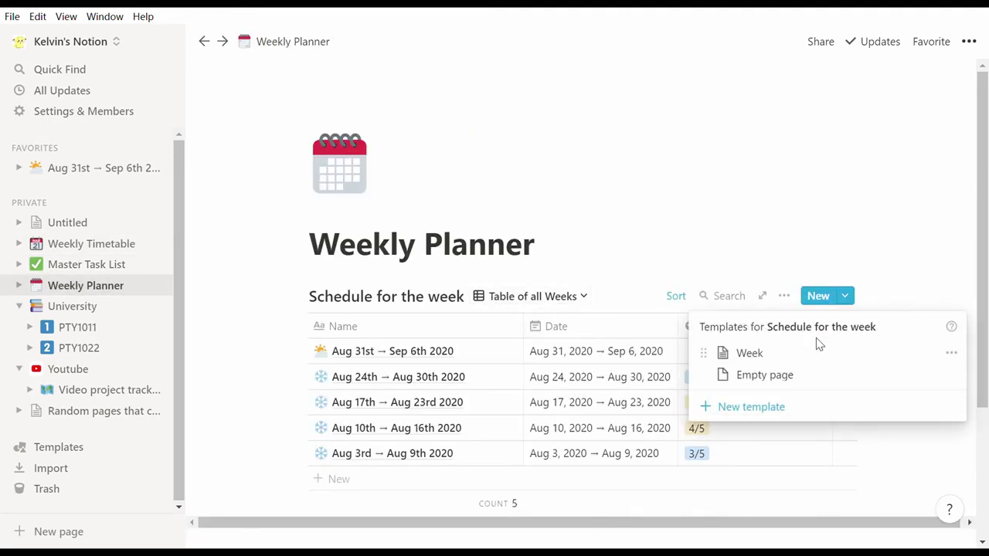
click(804, 356)
click(373, 227)
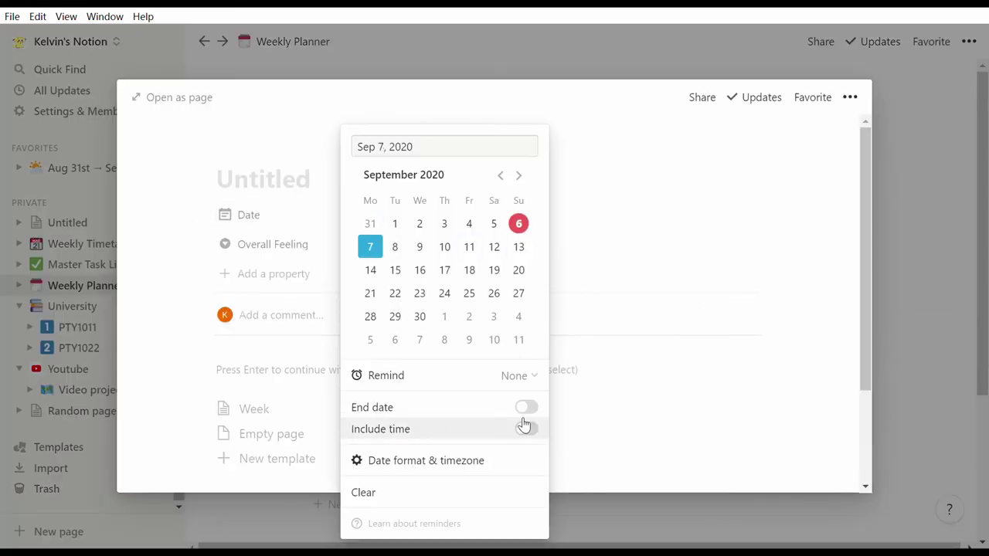
Title the new week 'Sep 7th -> Sep 13th' and scroll through the planner.
click(388, 186)
text(Sep 7th -> Sep 13th)
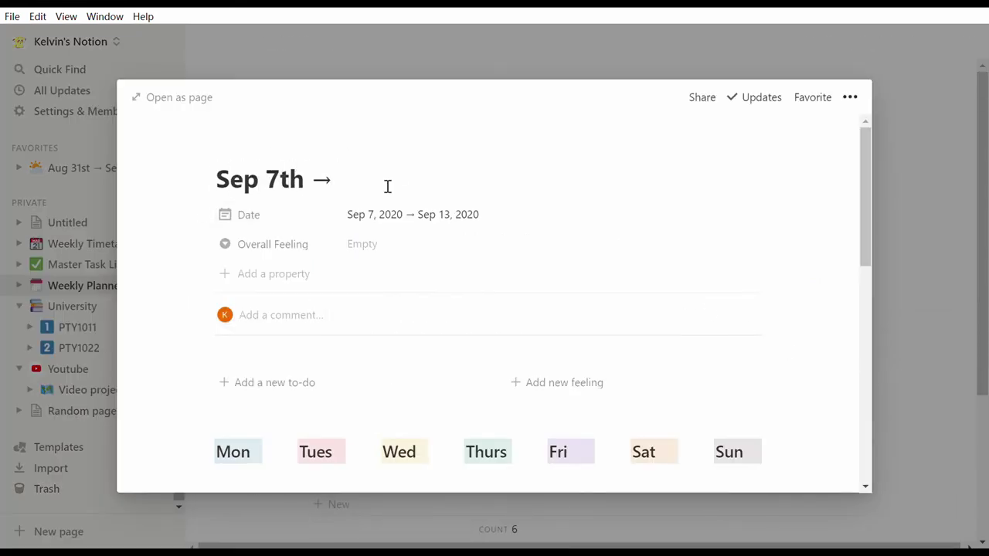
scroll(683, 261, down, 5)
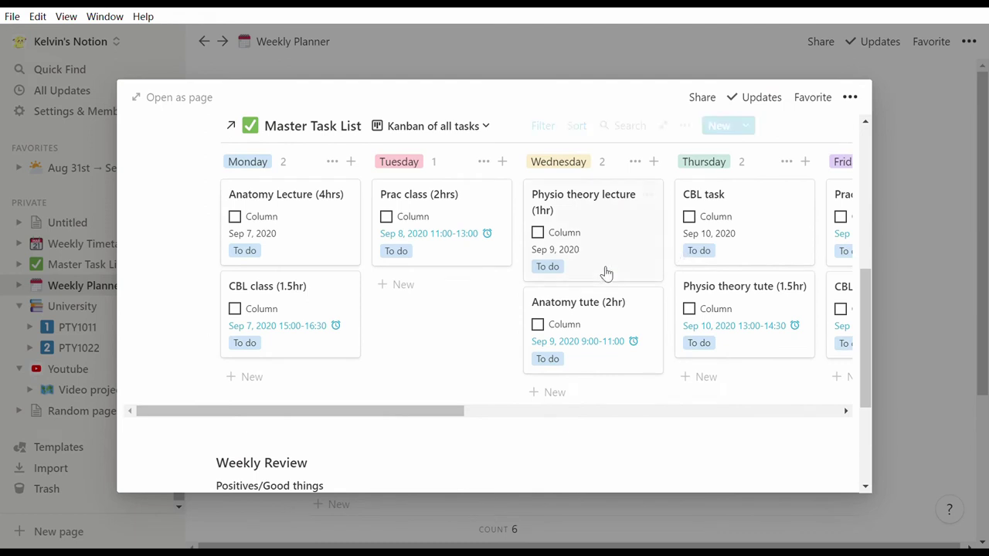
mouse_move(417, 413)
mouse_down()
mouse_move(673, 400)
mouse_move(435, 414)
mouse_up()
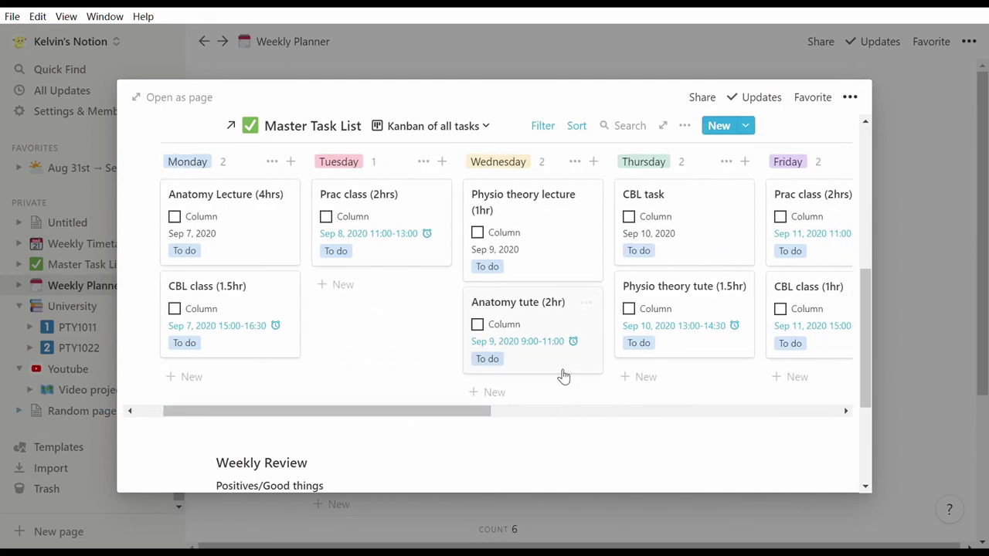
scroll(574, 371, up, 2)
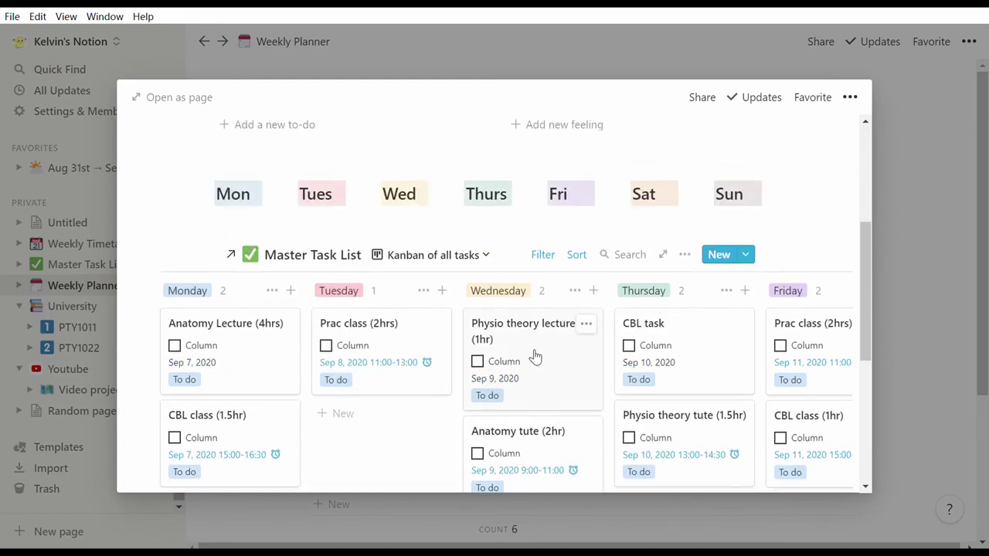
scroll(526, 353, down, 3)
scroll(526, 354, down, 2)
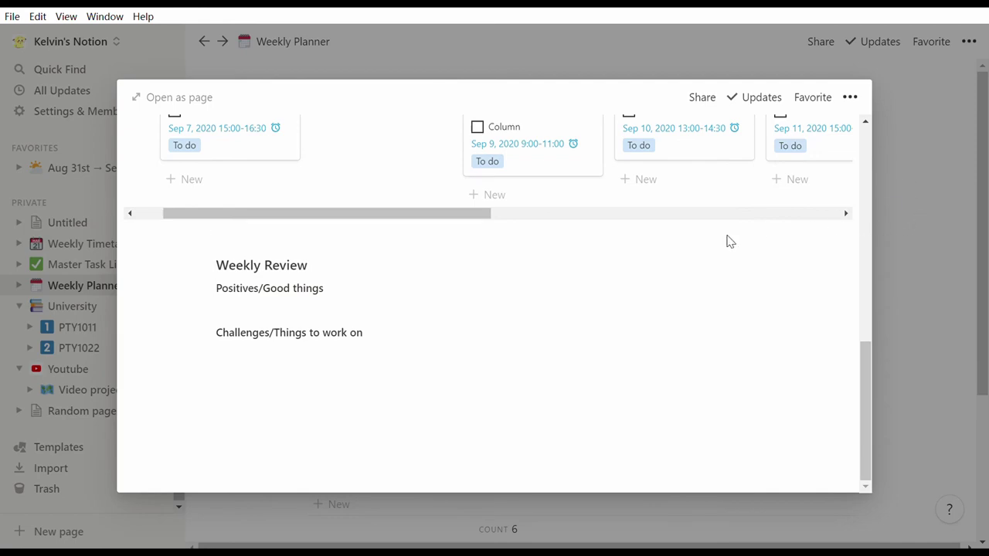
scroll(698, 272, up, 10)
scroll(680, 267, up, 2)
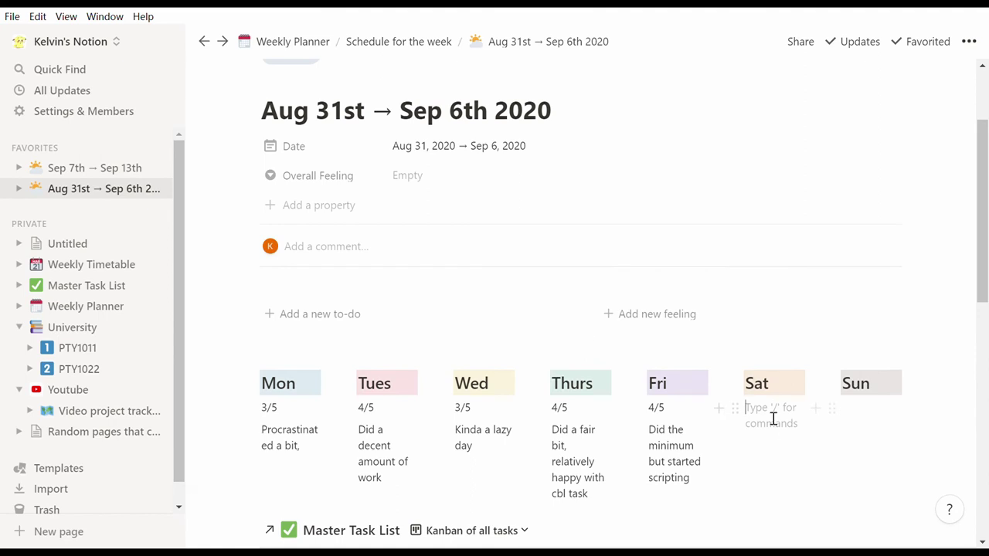
Rate Saturday 4/5 and begin its note with 'Quite productive and'.
text(4/5)
key(Escape)
key(Return)
text(Quite productive and filmed video)
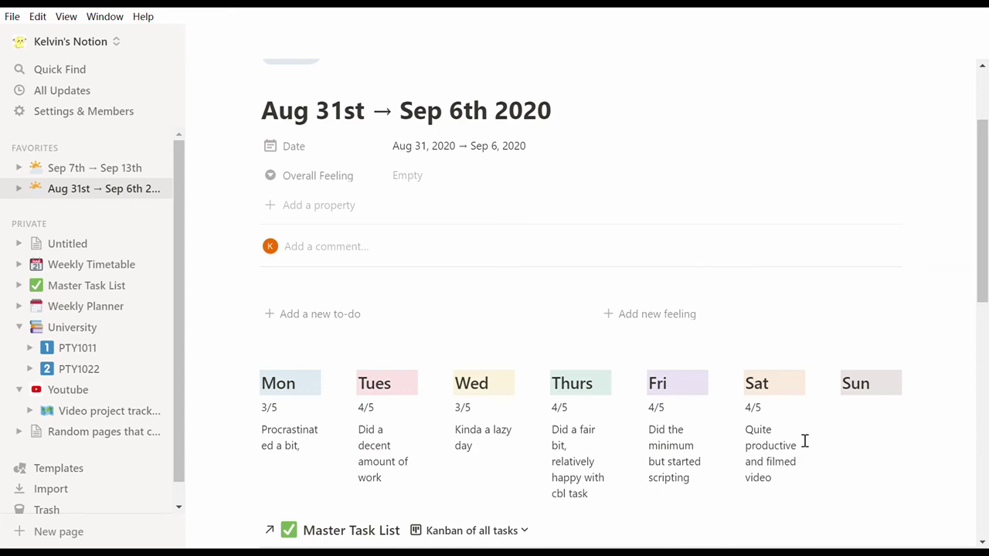
List two positives: getting through weekly content quickly and a good job with CBL task and anatomy tute.
scroll(506, 238, down, 6)
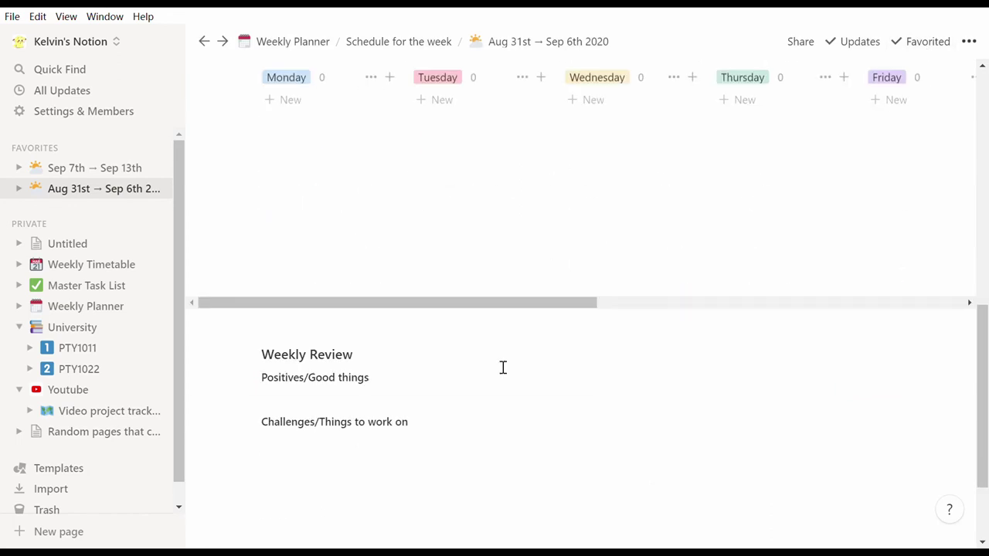
click(325, 270)
text(- Got through the weekly content quickly)
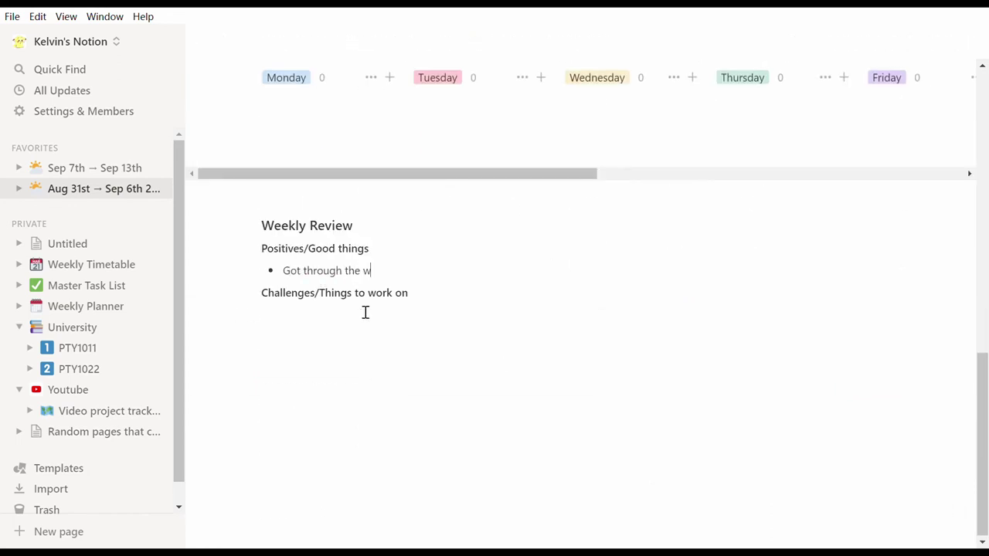
key(Return)
text(Did a job)
key(BackSpace)
key(BackSpace)
key(BackSpace)
text(good job with CBL task and also)
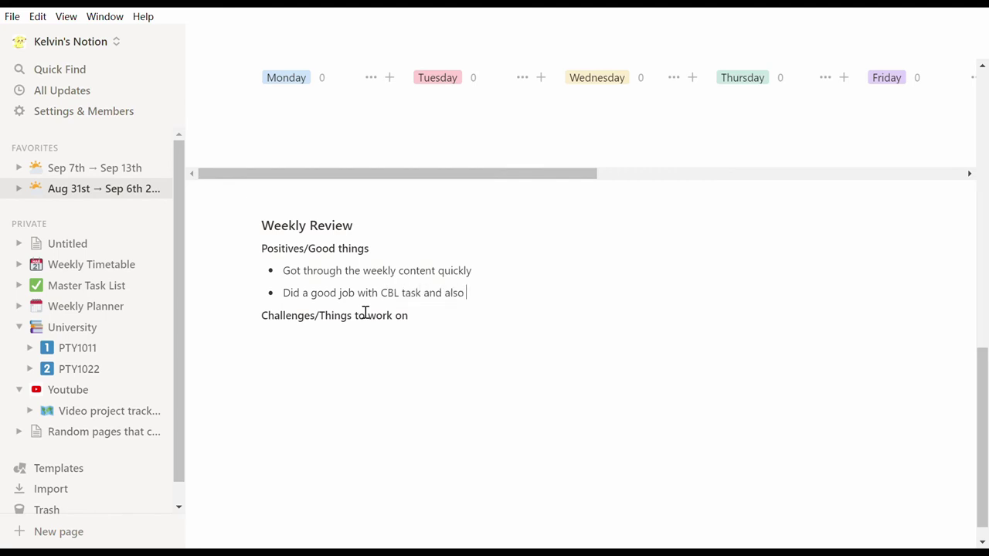
text( in anatomy tute)
Add challenges: 'Staying tocused in live classes' and 'Doing more revision thor'.
click(358, 340)
text(- Staying t)
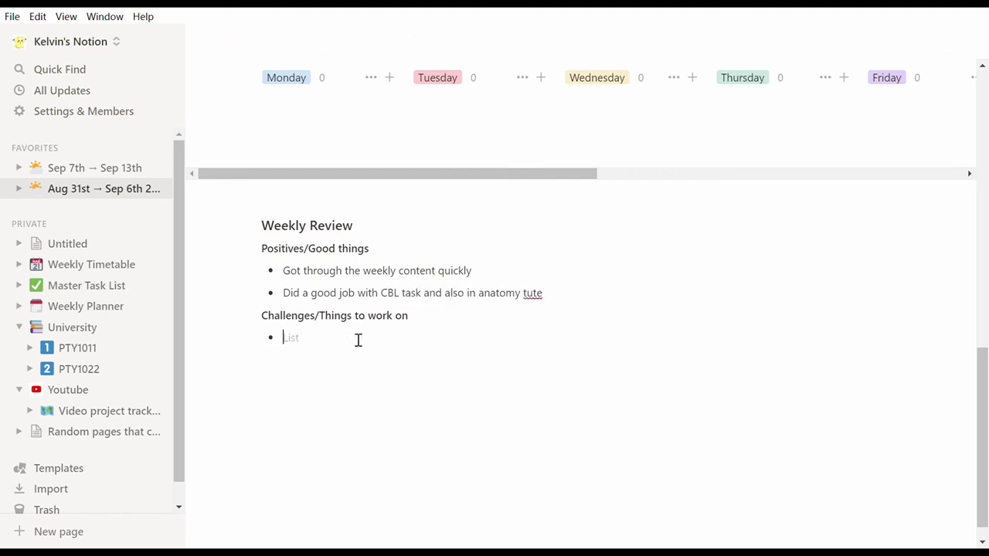
text(ocused in live classes)
key(Return)
text(Doing m)
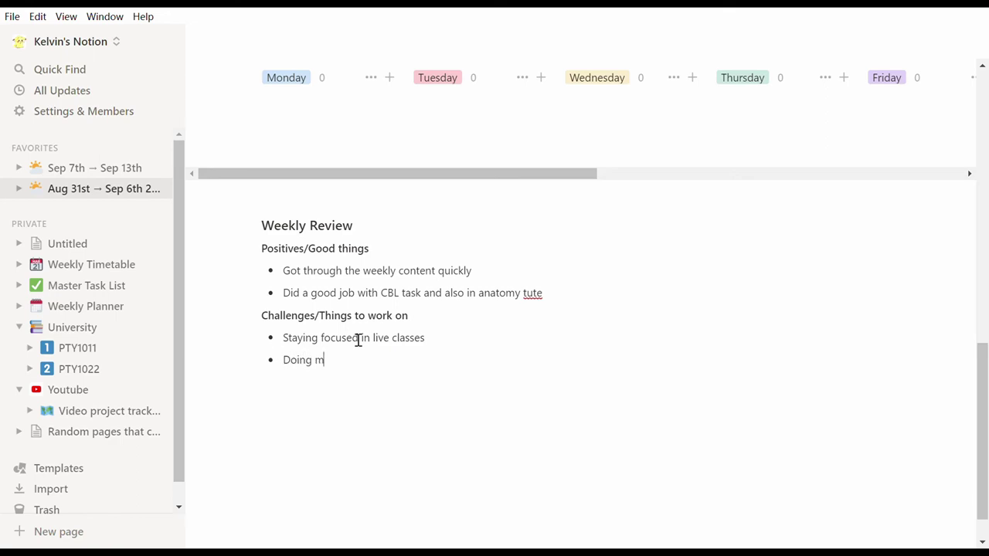
text(ore revision thor)
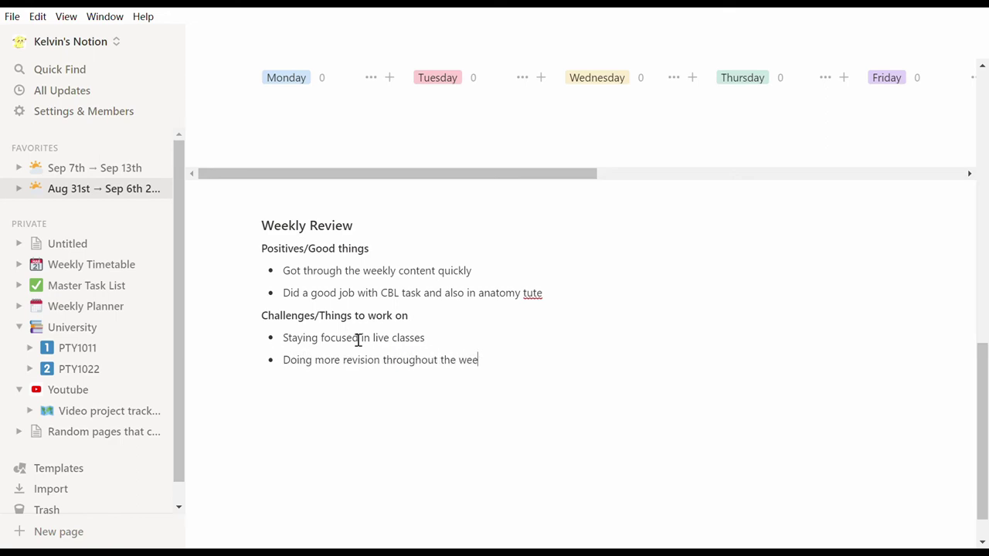